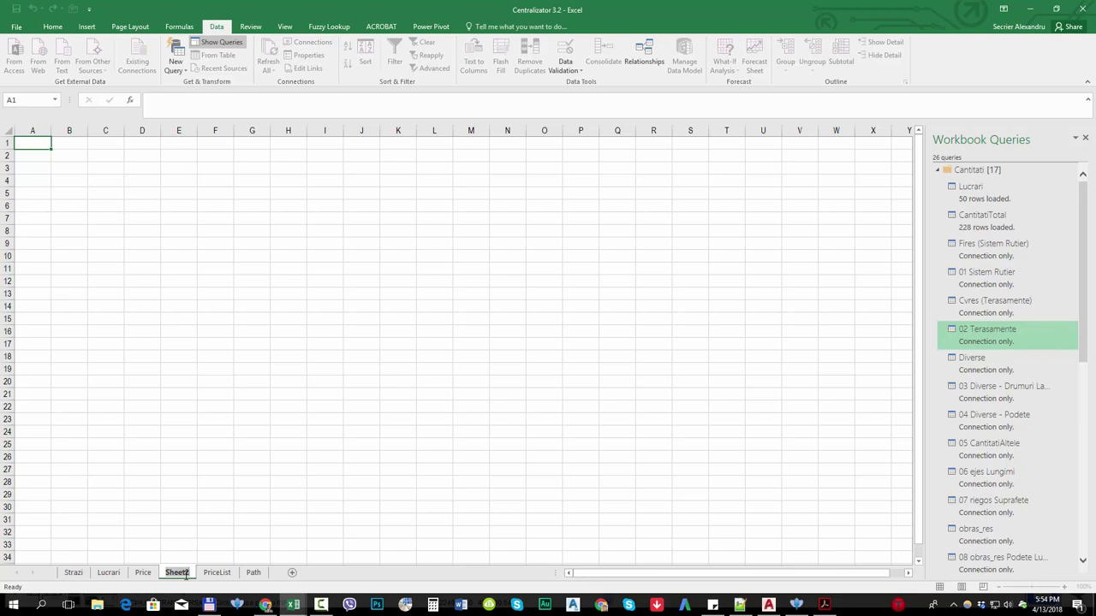
Rename the Sheet2 worksheet as "Cant. pe strazi".
text(Cant)
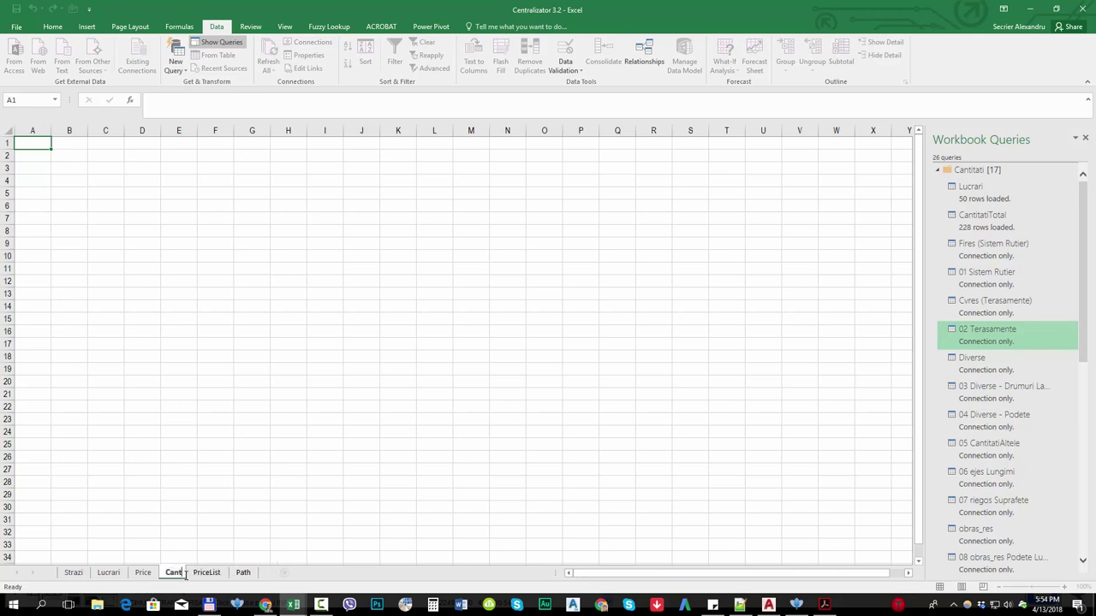
text(. pe strazi)
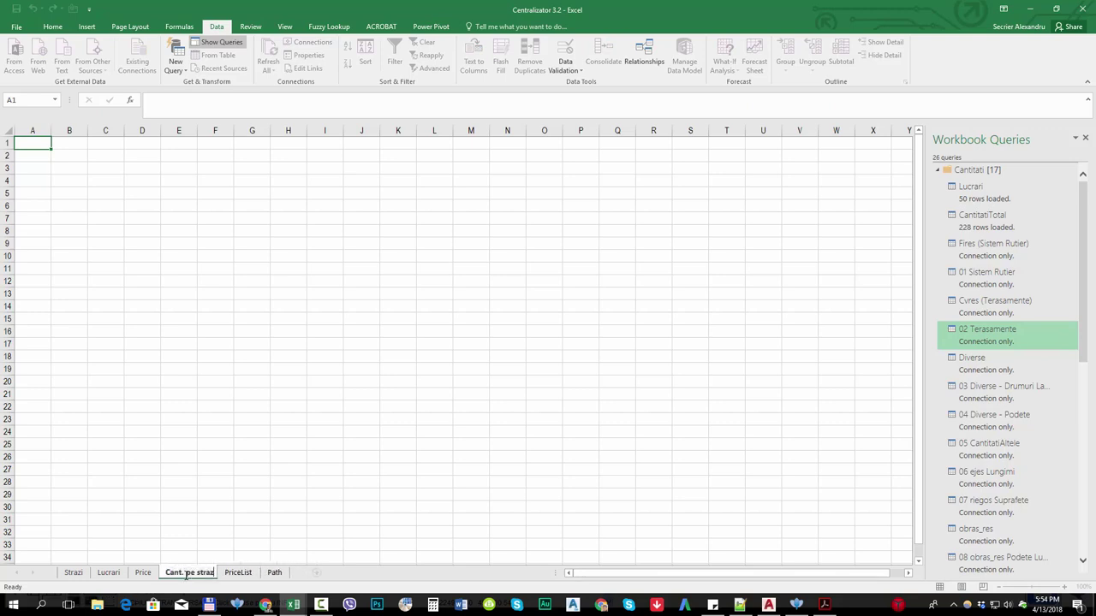
key(Return)
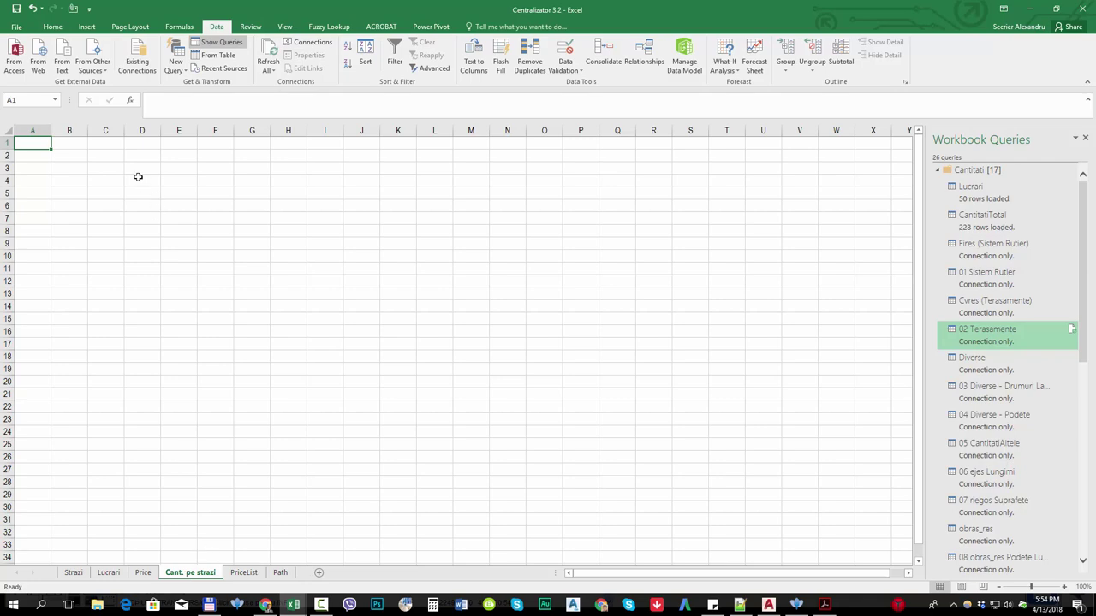
Insert a PivotTable at cell A1 of the Cant. pe strazi sheet, using the CantitatiTotal query connection as its external data source.
click(87, 26)
click(18, 60)
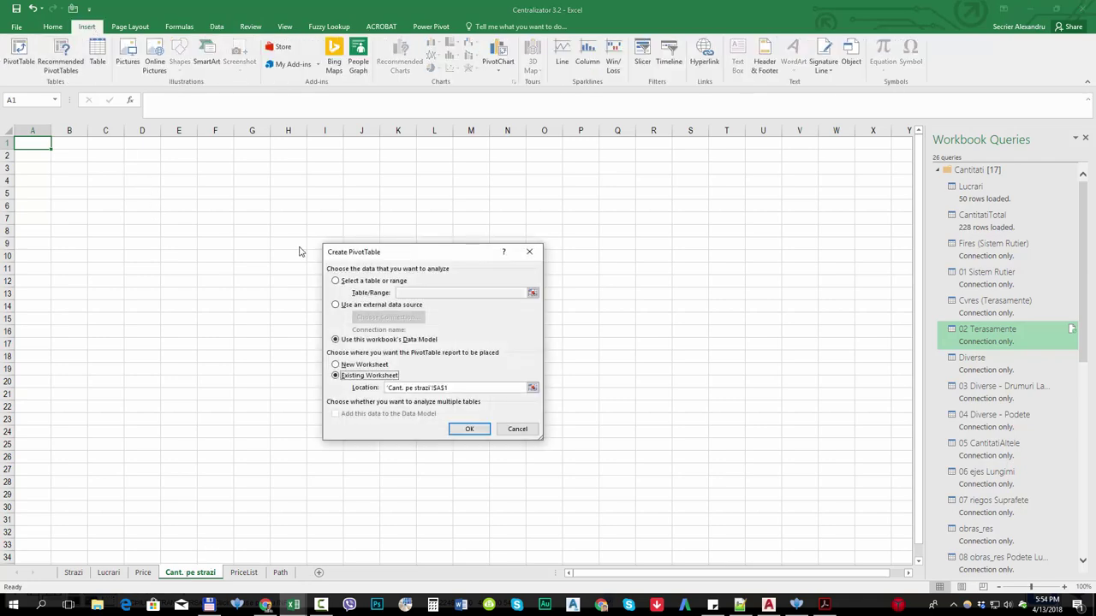
click(397, 305)
click(387, 317)
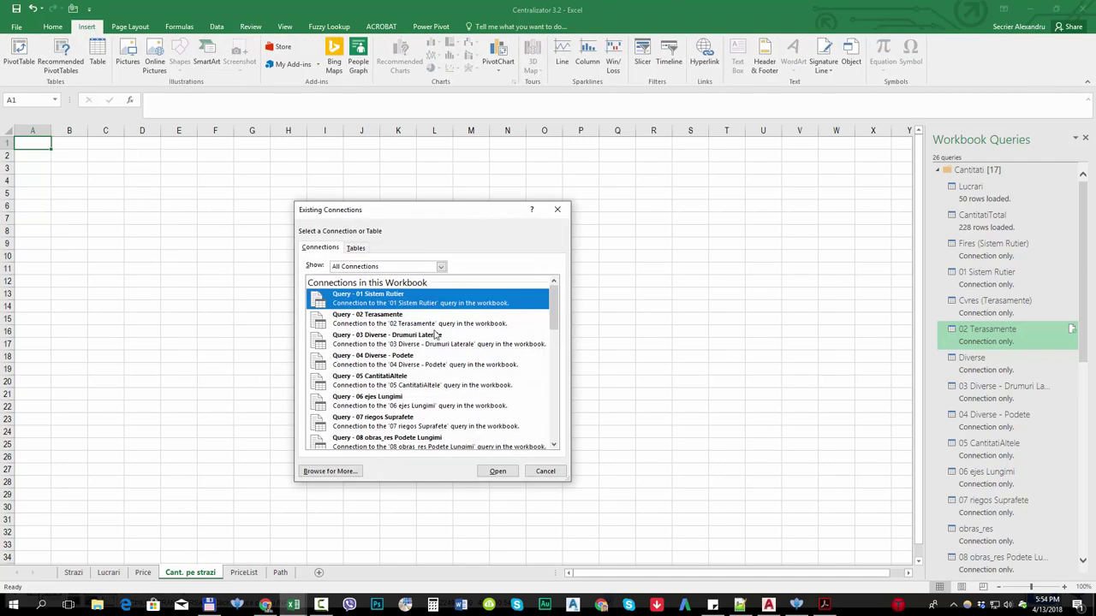
click(416, 371)
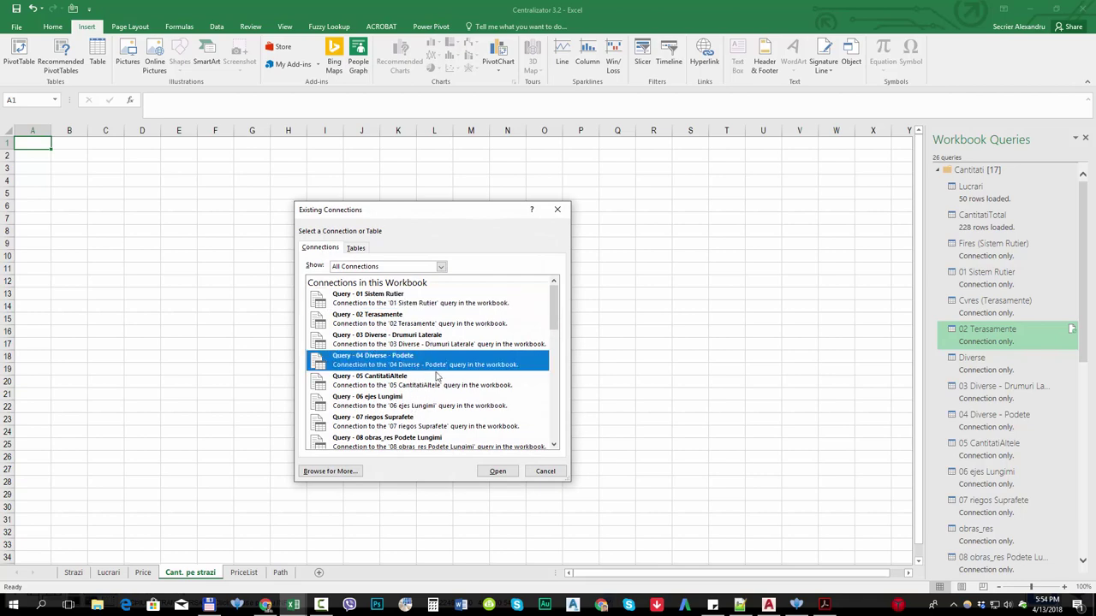
scroll(439, 379, down, 3)
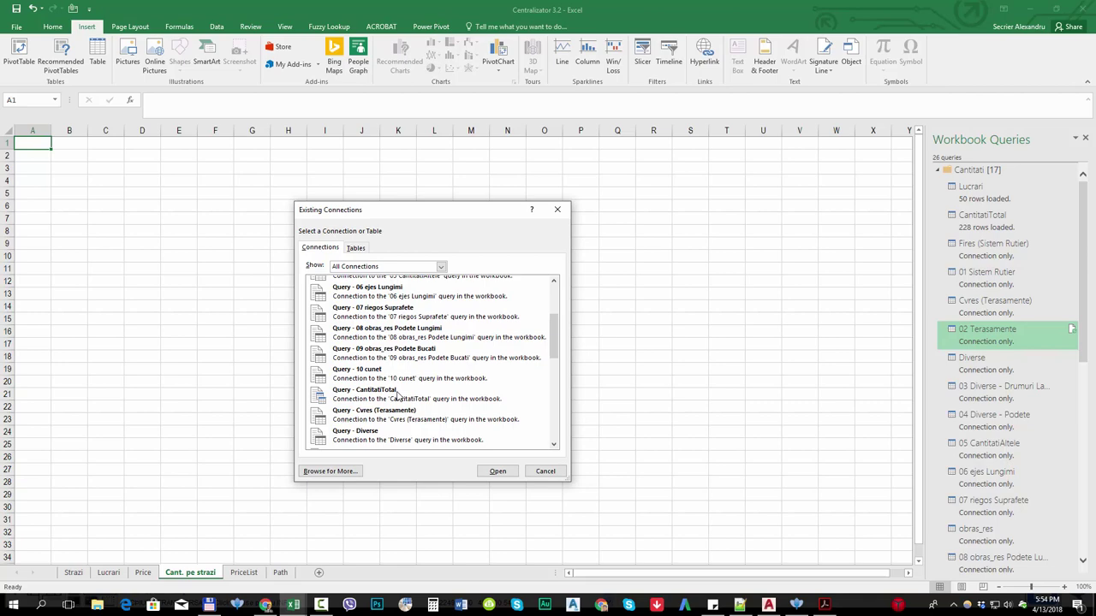
double_click(397, 395)
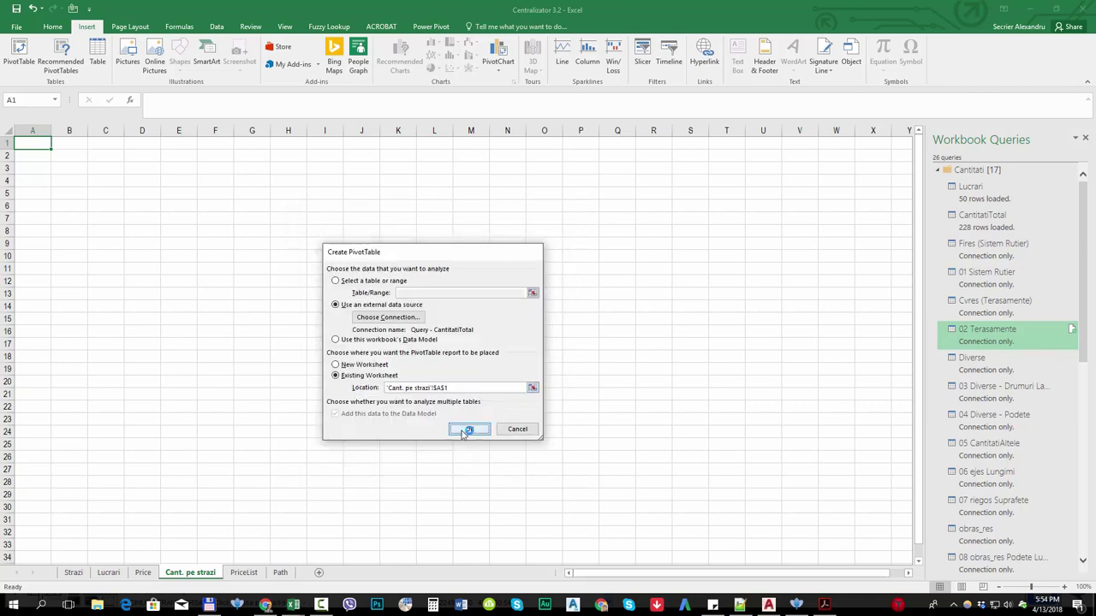
click(467, 430)
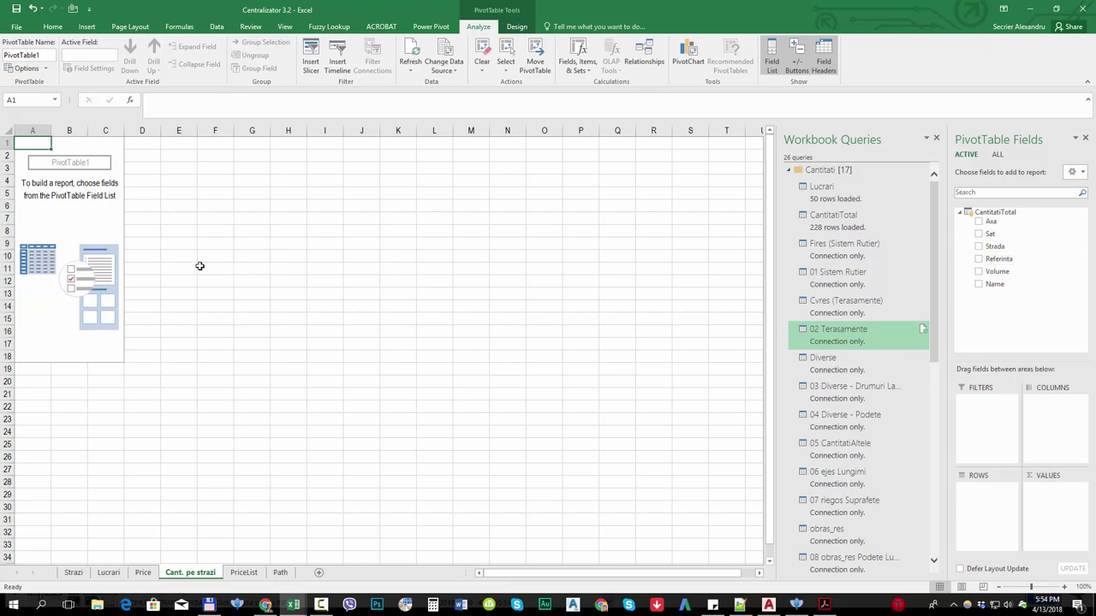
Remove the empty CantitatiTotal PivotTable by clearing columns A to D.
click(33, 130)
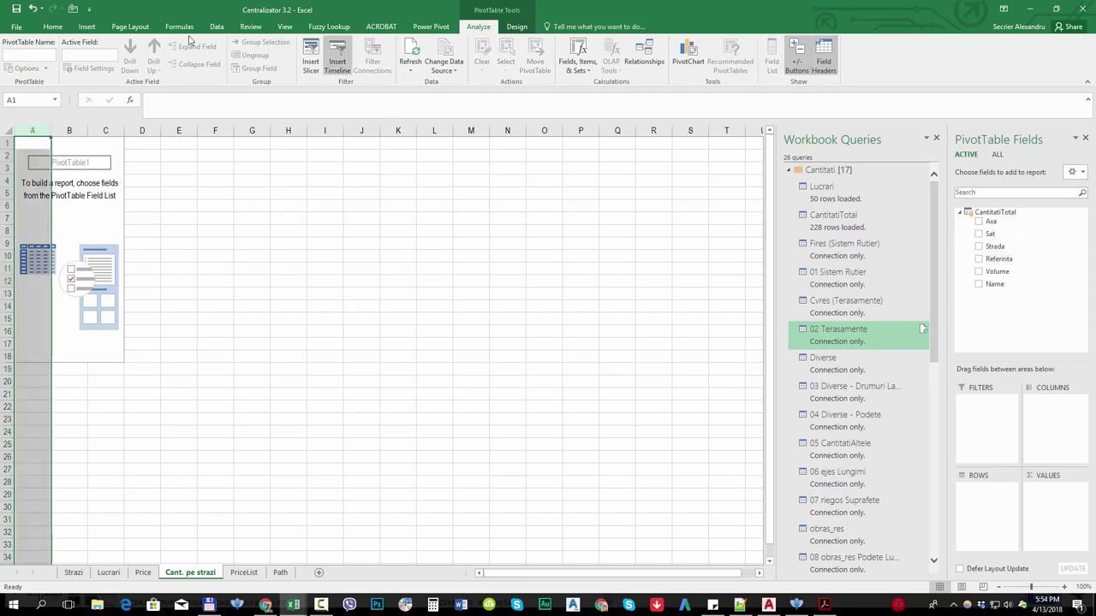
click(54, 27)
click(932, 68)
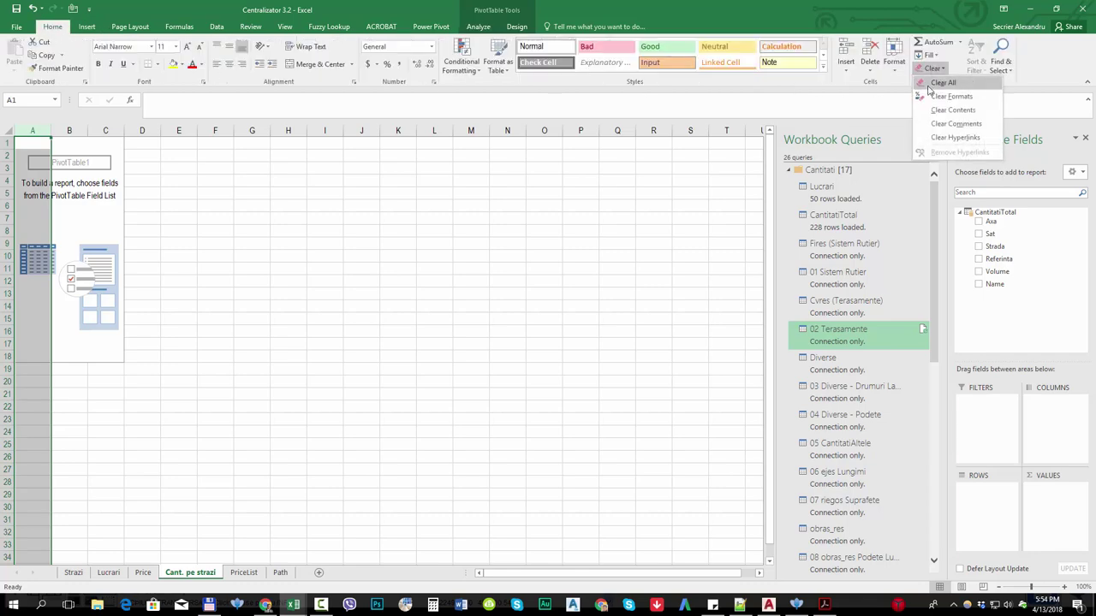
click(959, 109)
click(553, 338)
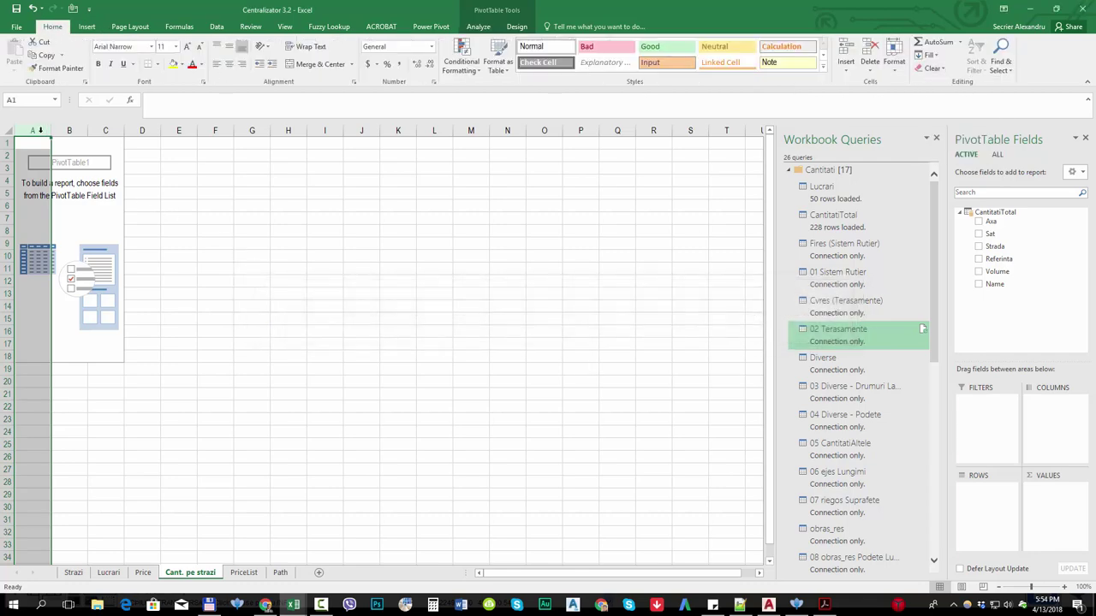
drag(39, 130, 142, 130)
click(931, 68)
click(934, 94)
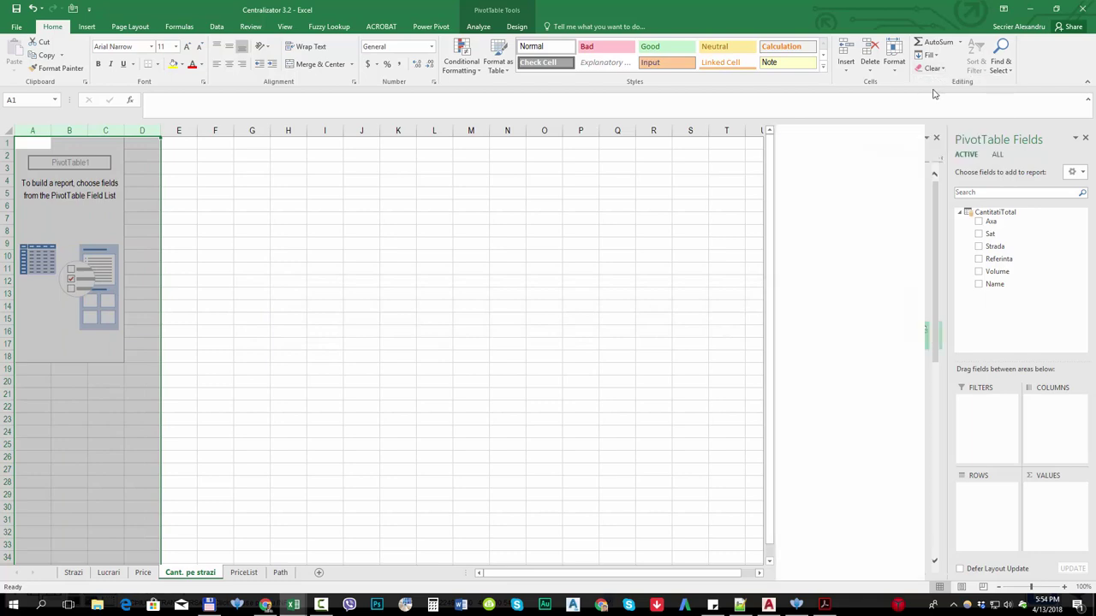
Insert a PivotTable at cell A1 of the Cant. pe strazi sheet, using the Lucrari query connection as its external data source.
click(33, 142)
click(87, 27)
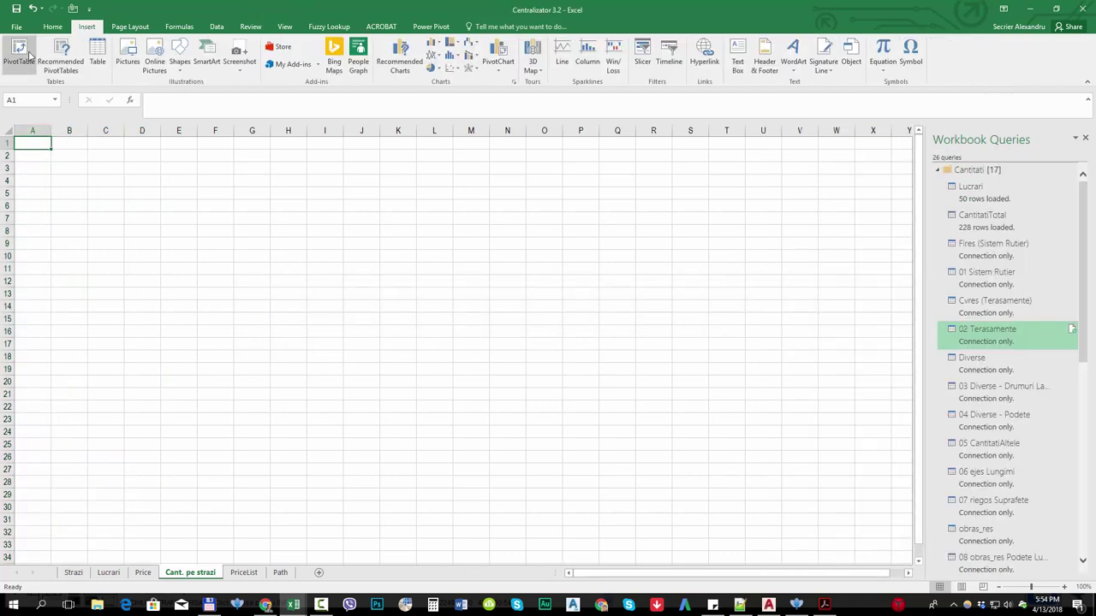
click(30, 54)
click(336, 306)
click(394, 314)
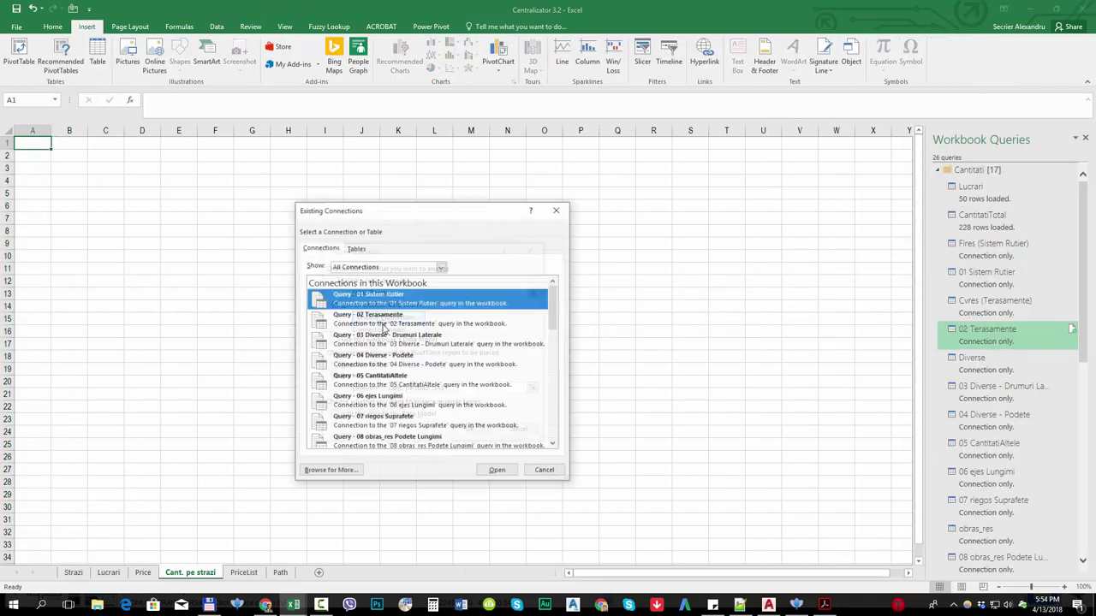
click(426, 343)
scroll(442, 399, down, 2)
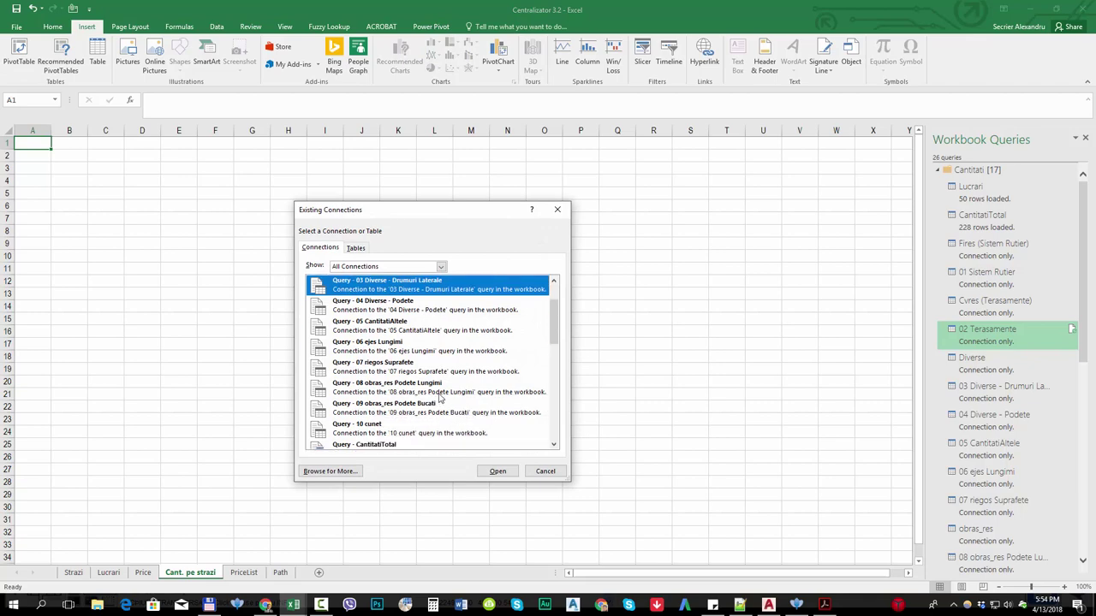
scroll(404, 392, down, 4)
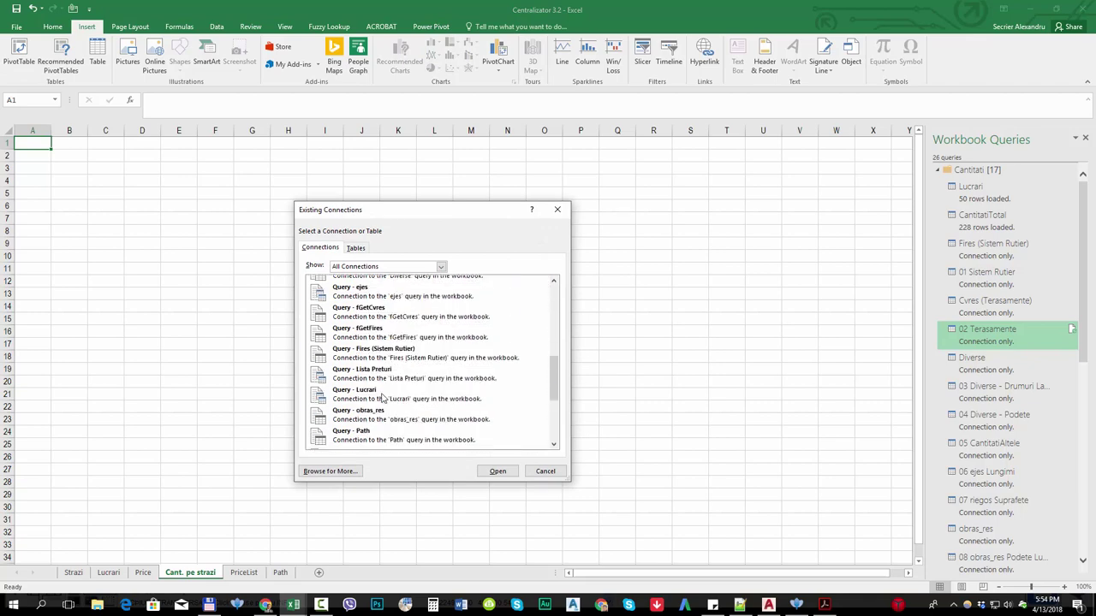
double_click(384, 396)
click(472, 430)
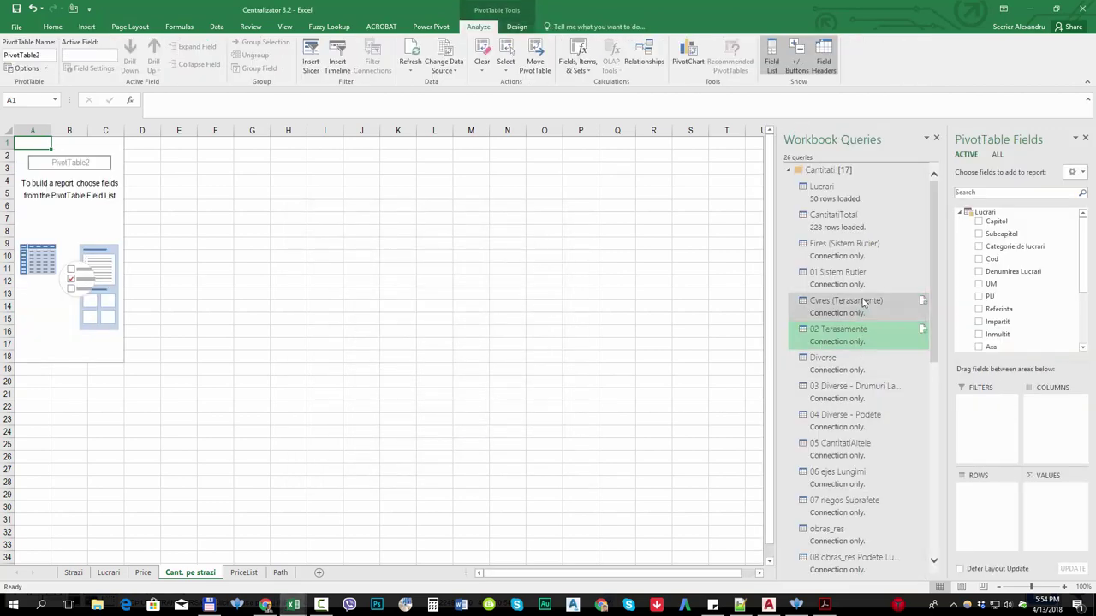
Set the PivotTable's row fields to Sat, Strada and Categorie de lucrari, in that order.
drag(1023, 247, 984, 498)
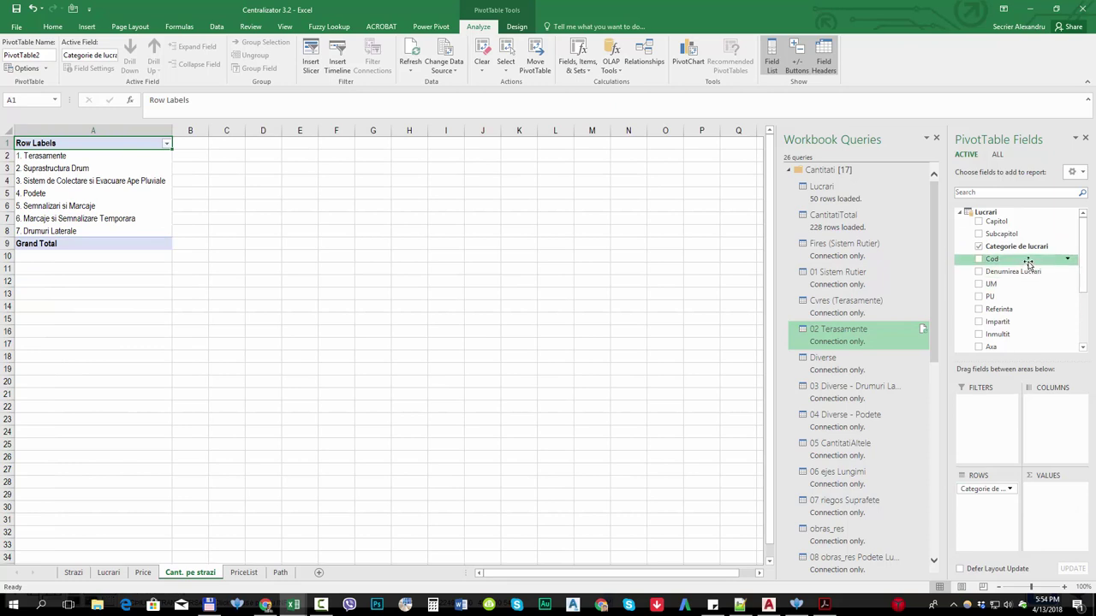
drag(1082, 261, 1076, 288)
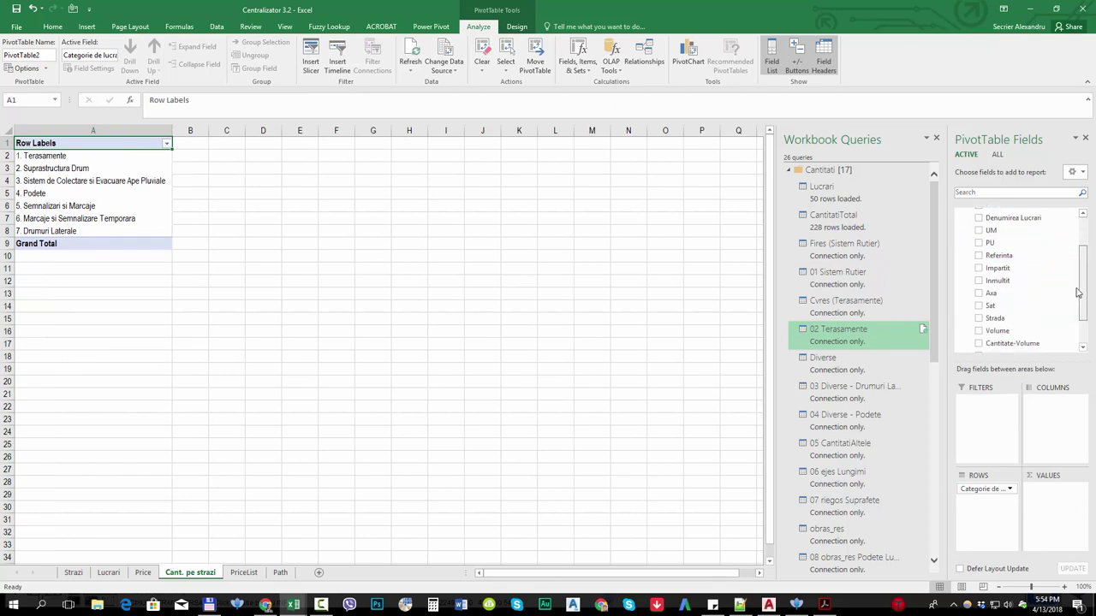
drag(998, 297, 989, 487)
drag(1000, 299, 993, 495)
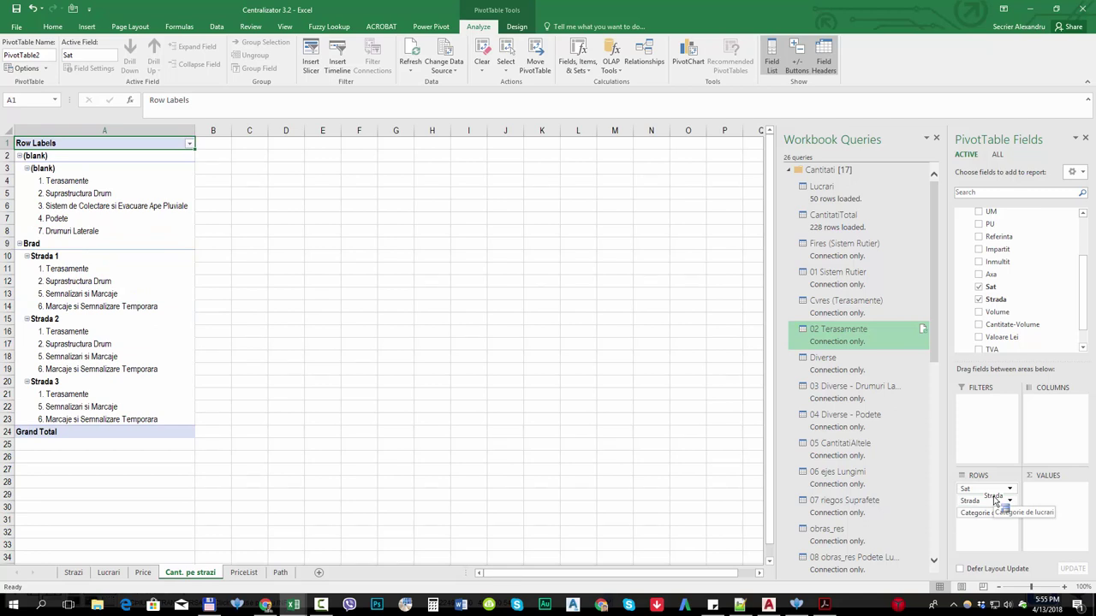
drag(994, 499, 993, 513)
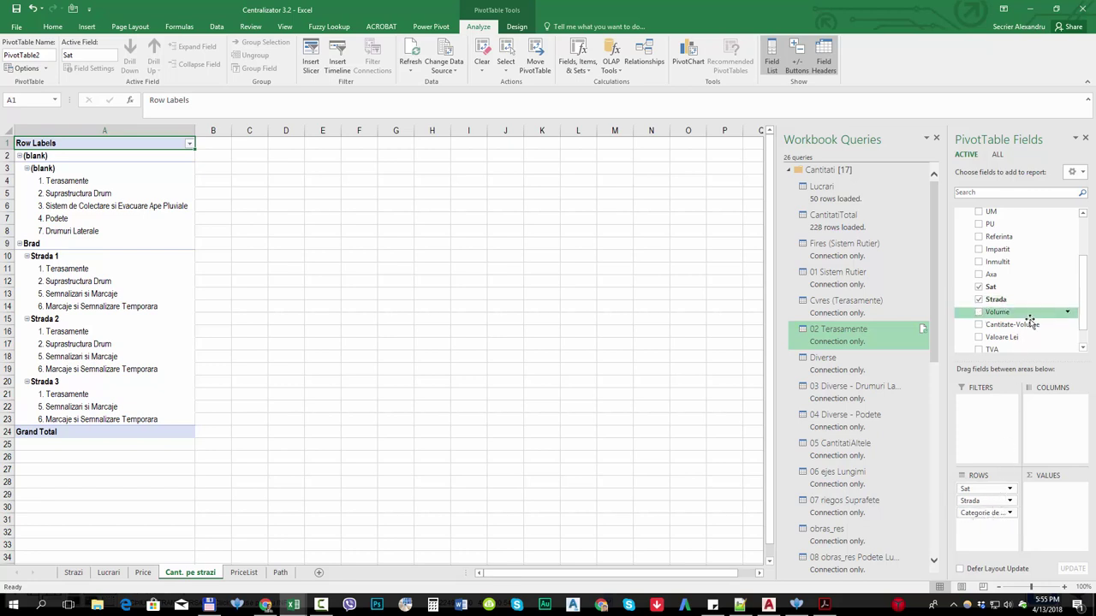
Add Cantitate-Volume, Valoare Lei, TVA and Valoare + TVA as the PivotTable's summed values.
drag(1055, 333, 1056, 506)
drag(1020, 337, 1053, 498)
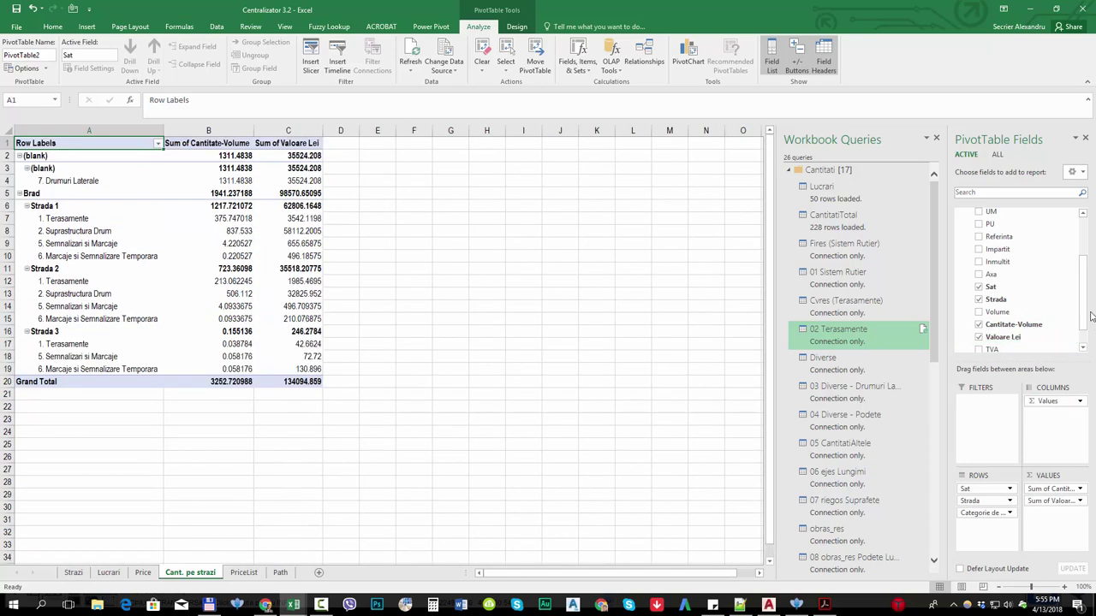
scroll(1044, 325, down, 1)
drag(1045, 326, 1048, 512)
drag(1033, 368, 1054, 524)
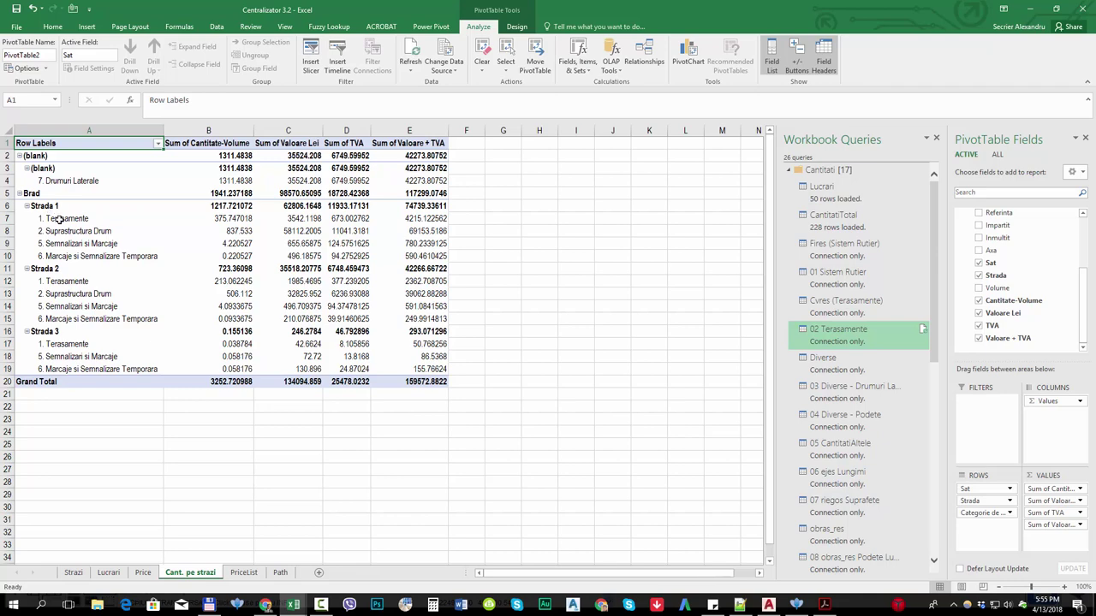
Examine the work-category rows listed under Strada 1 and Strada 2.
drag(60, 220, 304, 256)
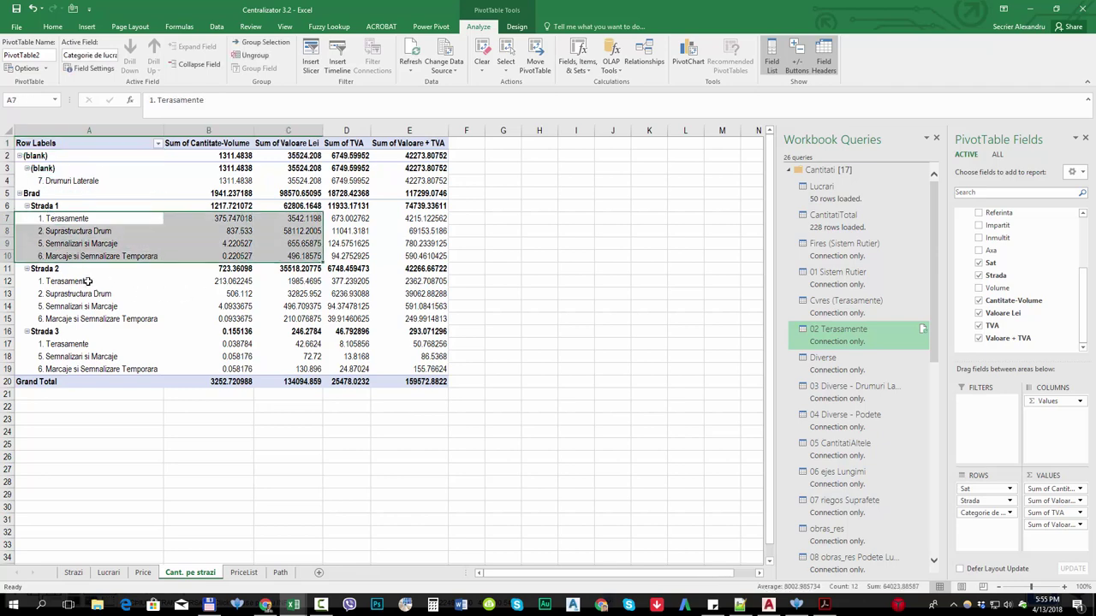
drag(87, 281, 181, 320)
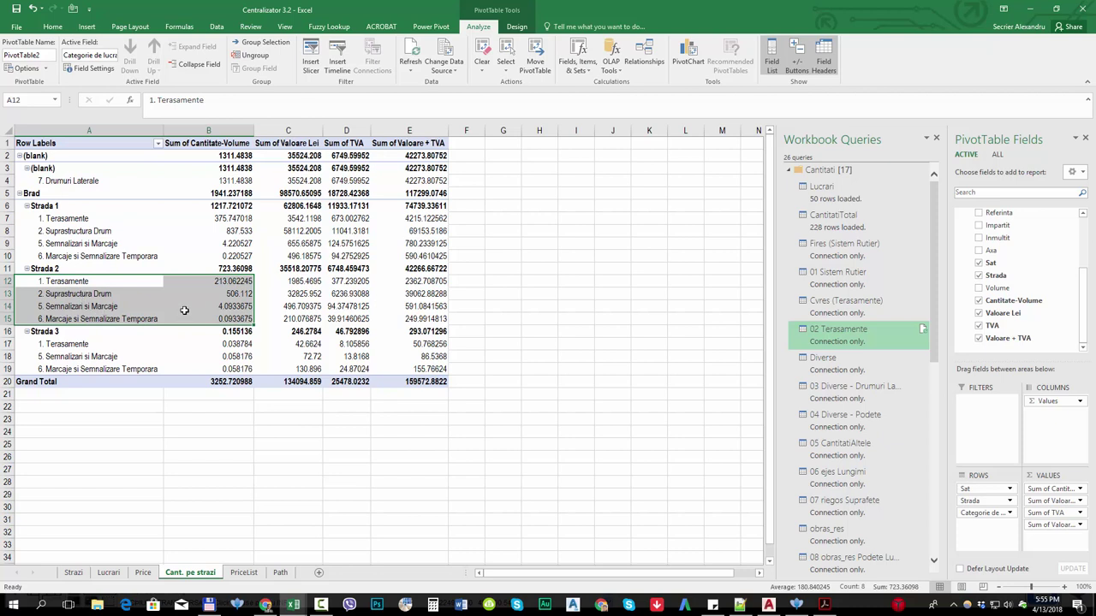
mouse_move(209, 306)
Inspect the blank Sat group's values, collapsing the group and expanding it again.
click(71, 170)
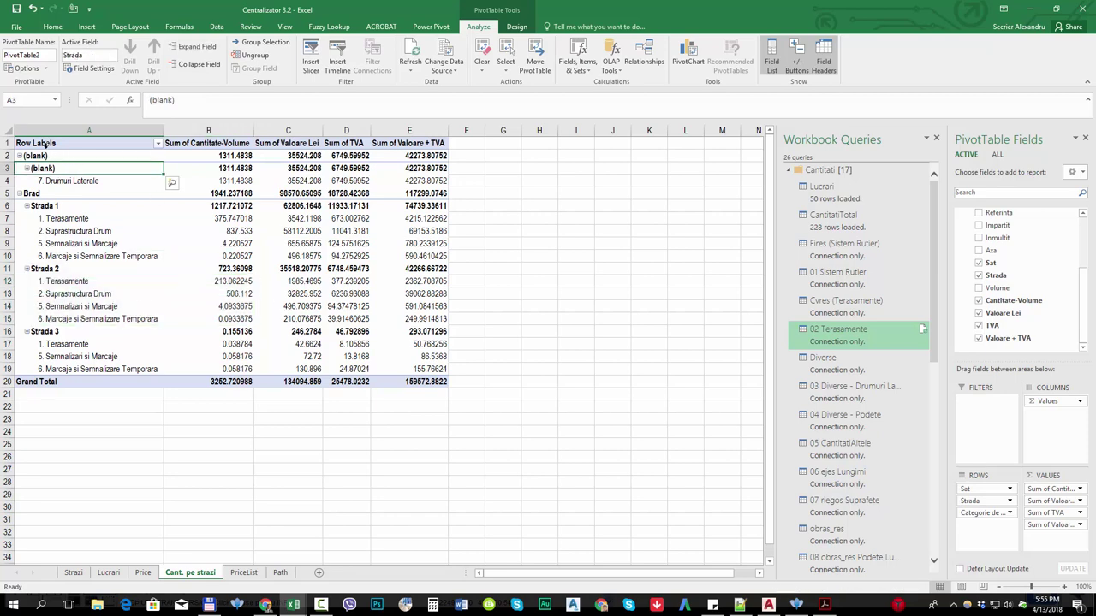
click(18, 159)
click(19, 156)
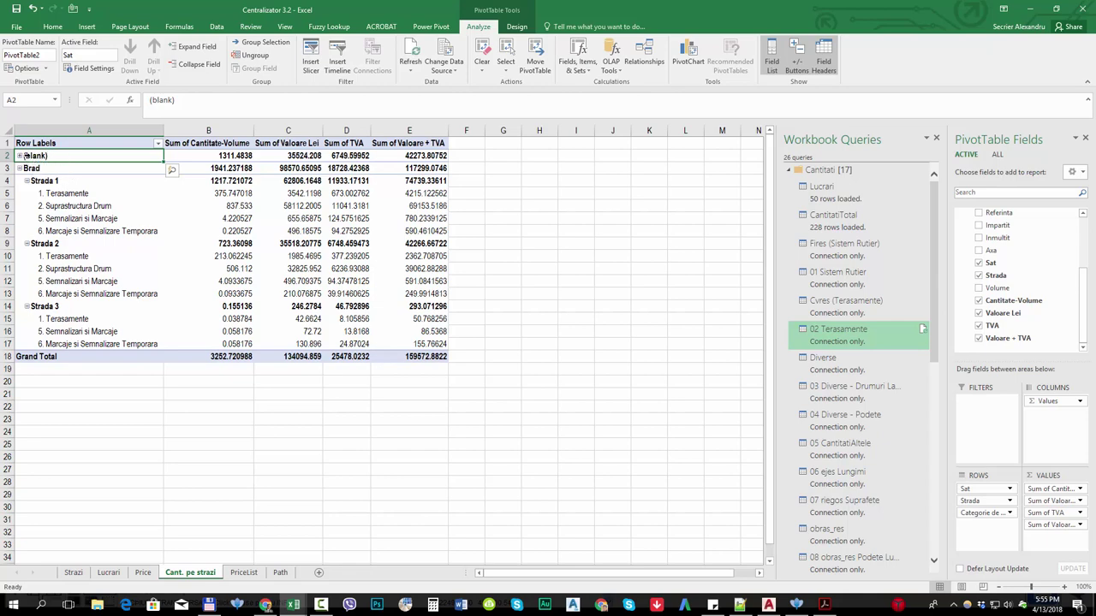
drag(197, 156, 416, 157)
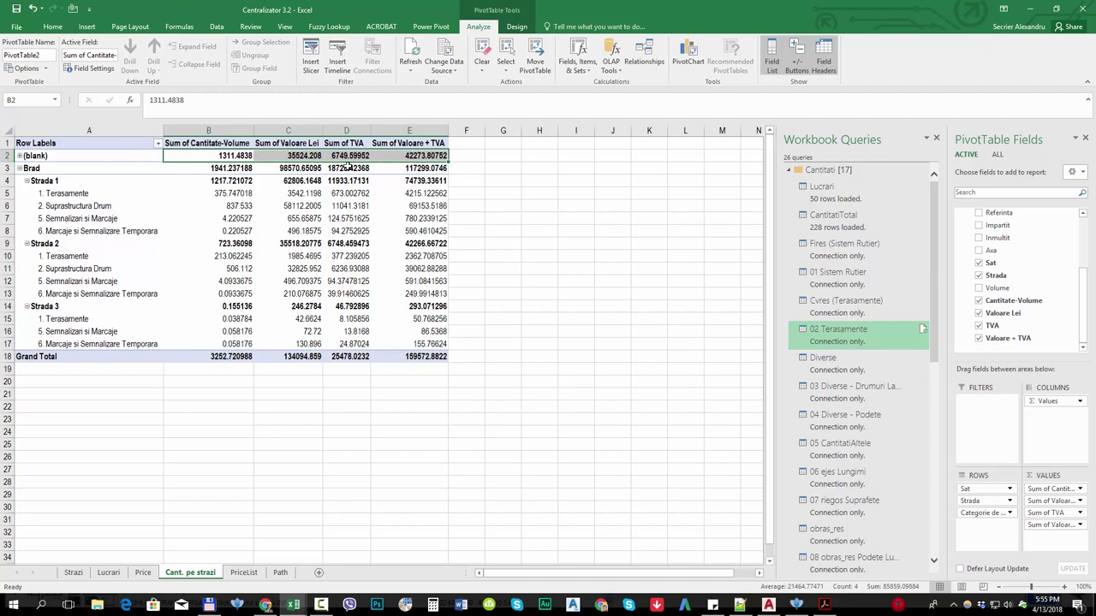
click(20, 157)
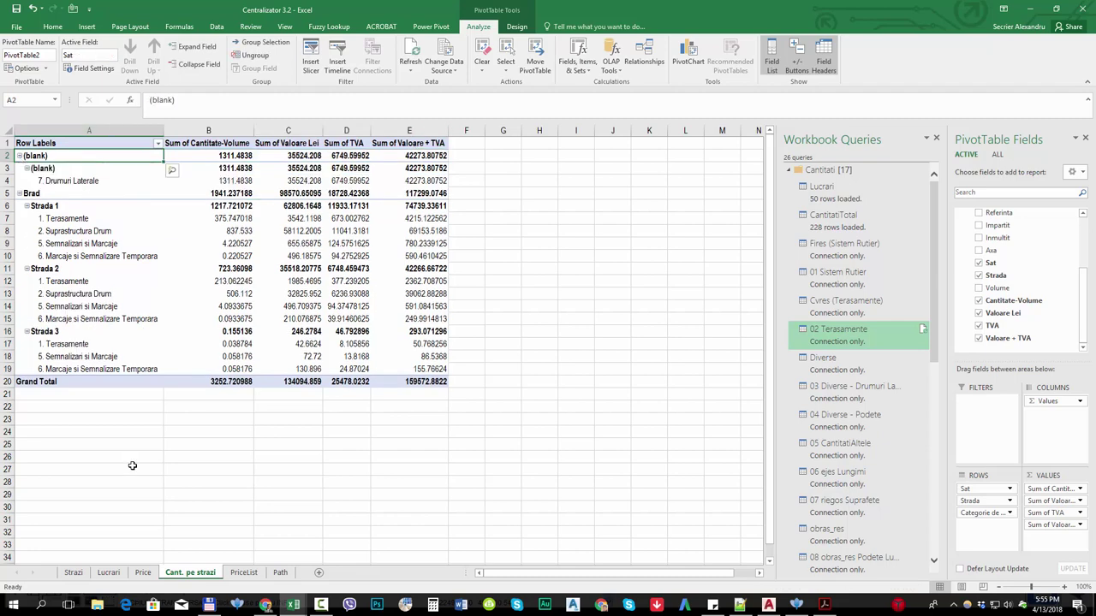
Check the Drumuri Laterale works near the end of the Lucrari sheet and return to the Cant. pe strazi sheet.
click(109, 572)
scroll(407, 389, down, 4)
scroll(407, 388, down, 1)
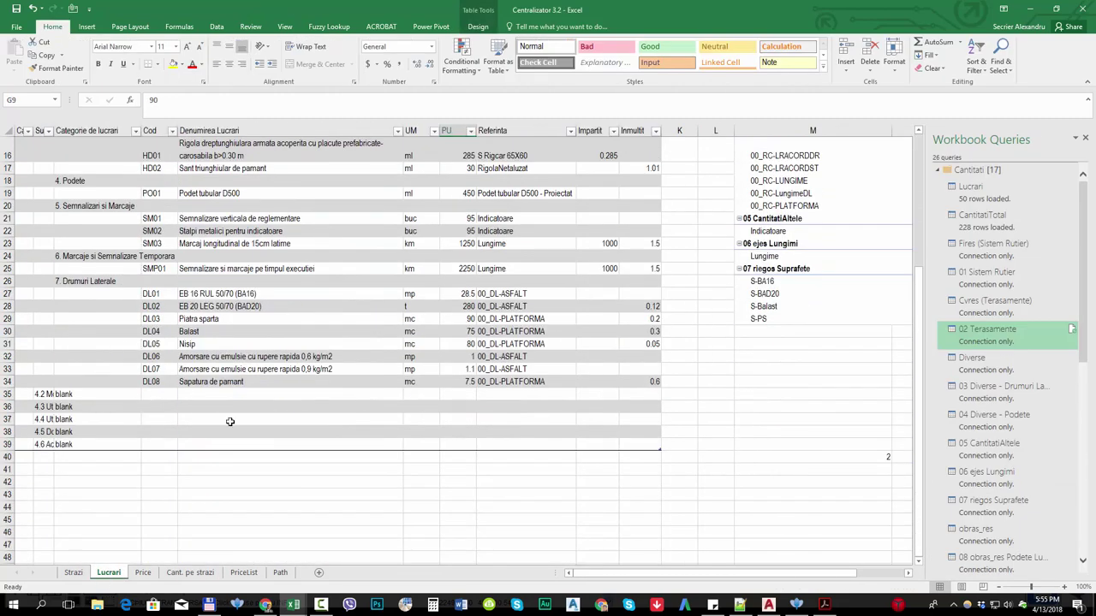
click(190, 572)
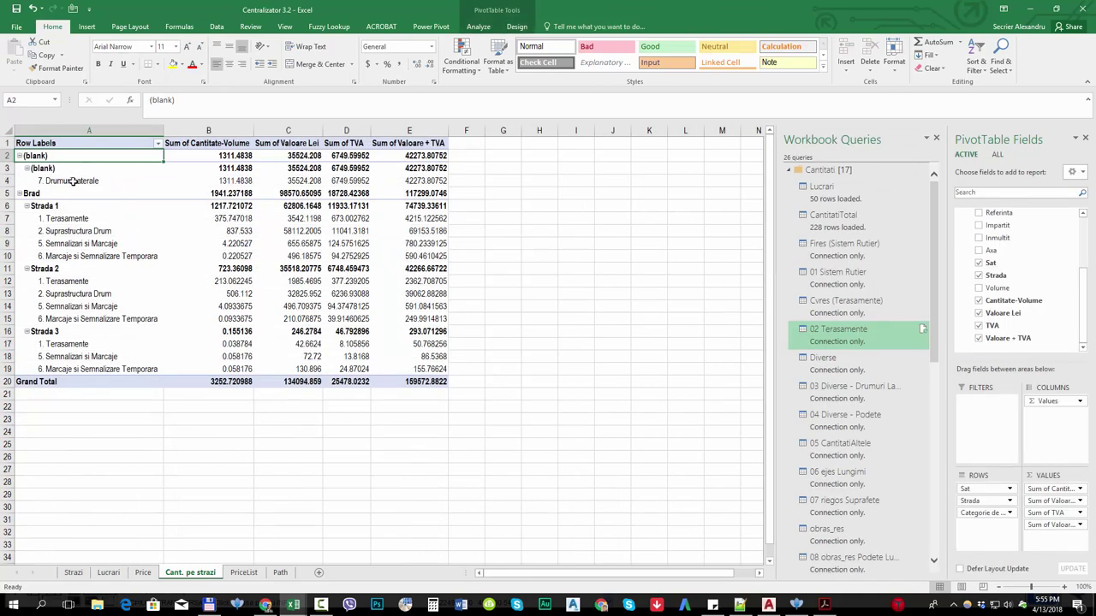
Review the Drumuri Laterale entry under the blank street and collapse the blank Sat group.
click(47, 169)
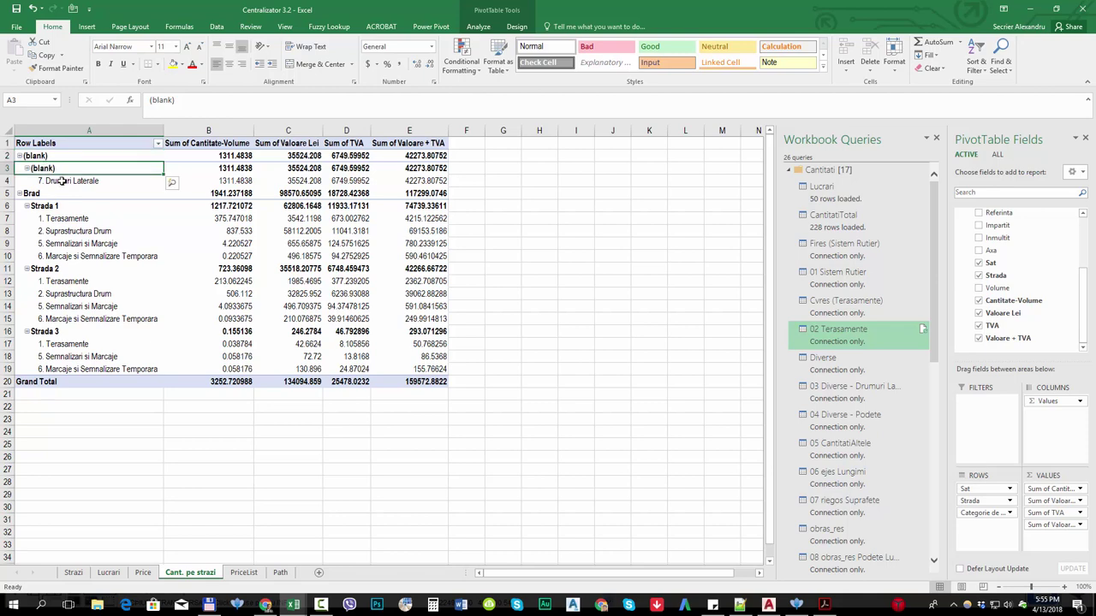
click(86, 181)
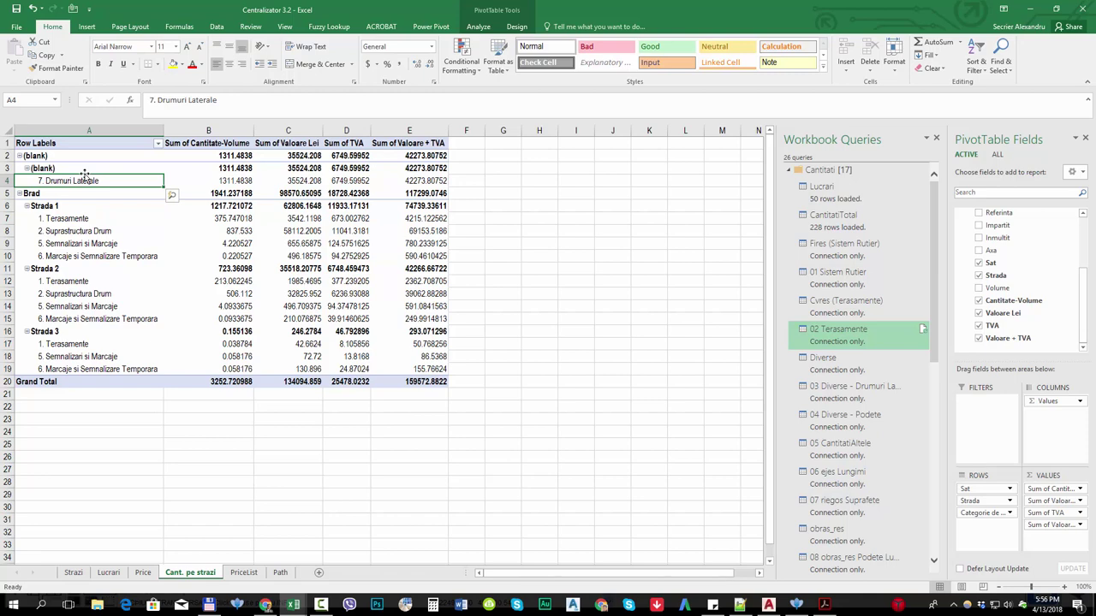
click(19, 155)
click(19, 156)
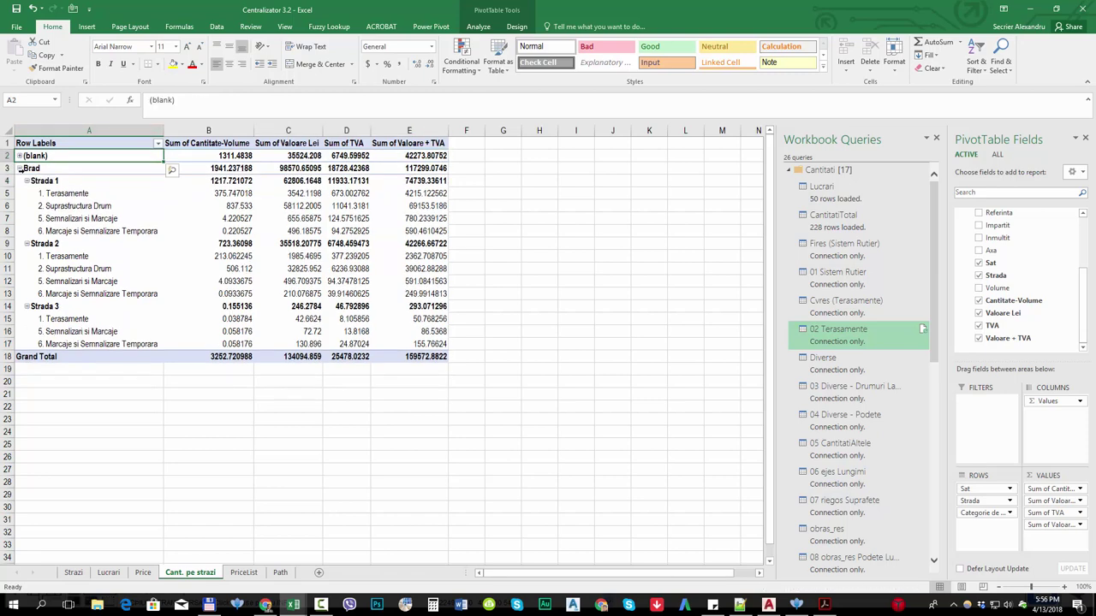
Review the work-category quantities and costs listed under Strada 1, Strada 2 and Strada 3 in the PivotTable.
drag(77, 195, 394, 343)
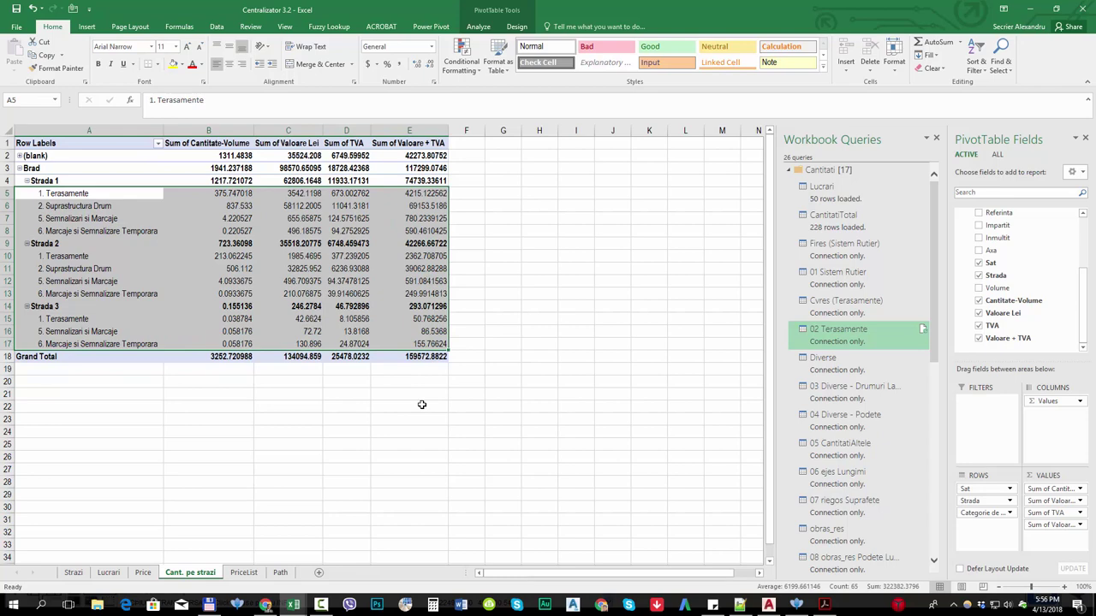
click(460, 406)
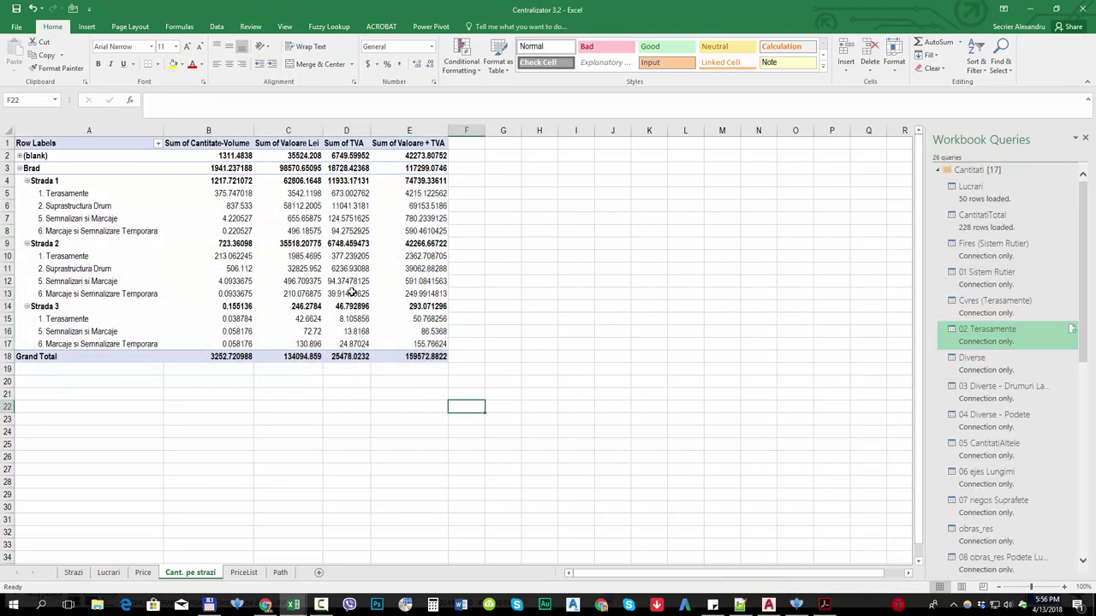
click(351, 293)
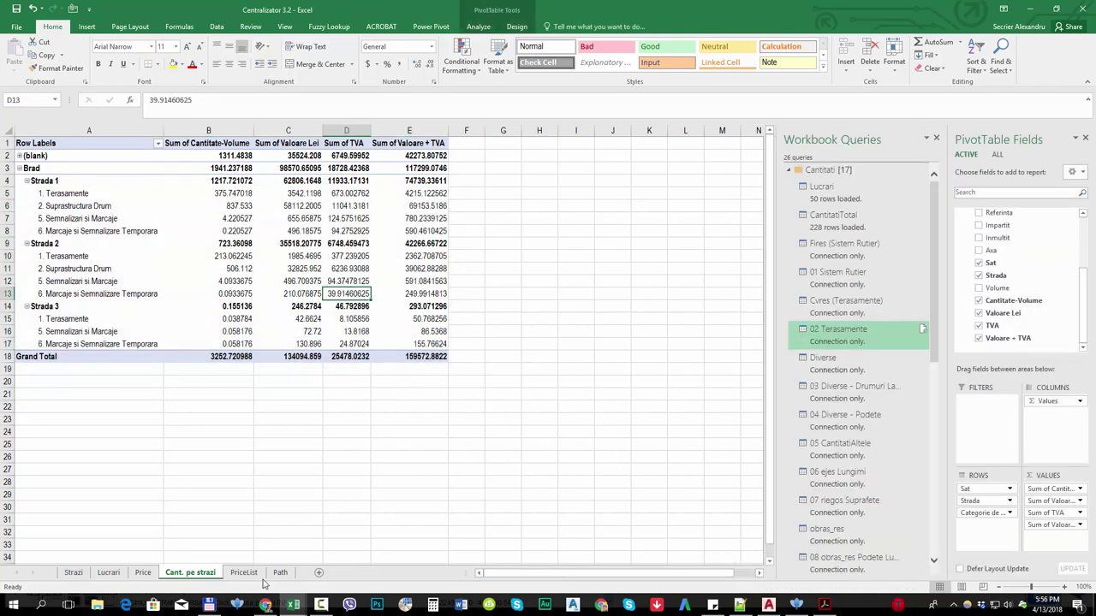
Open the Elemente Geometrice 1.2 workbook and enable its external data connections.
click(209, 605)
double_click(203, 309)
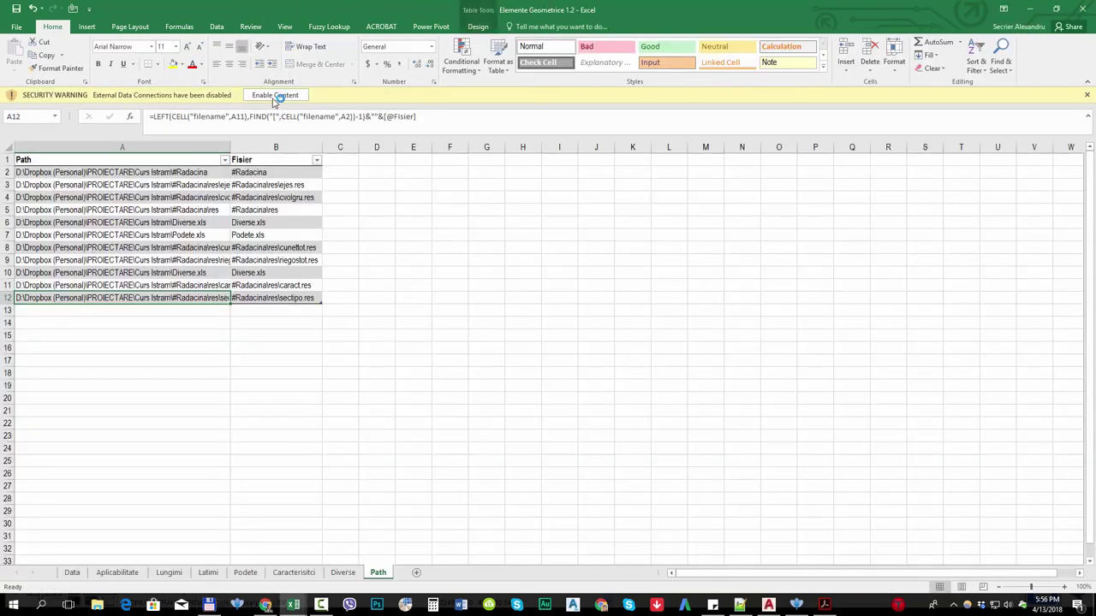
click(275, 95)
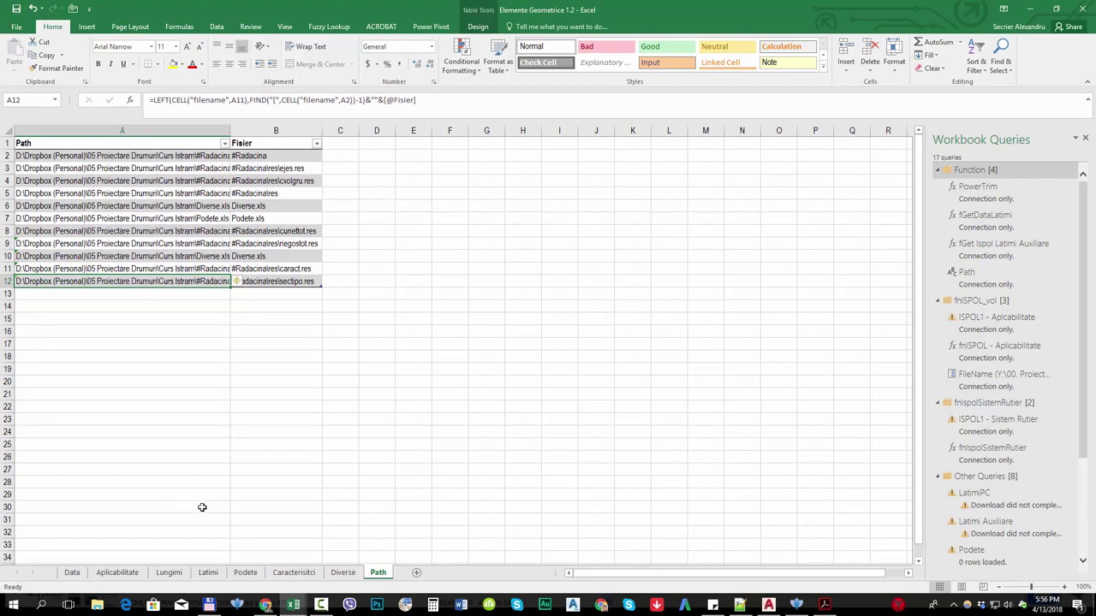
Refresh the profile table and the Sistem Rutier PivotTable on the Aplicabilitate sheet.
click(72, 573)
click(117, 573)
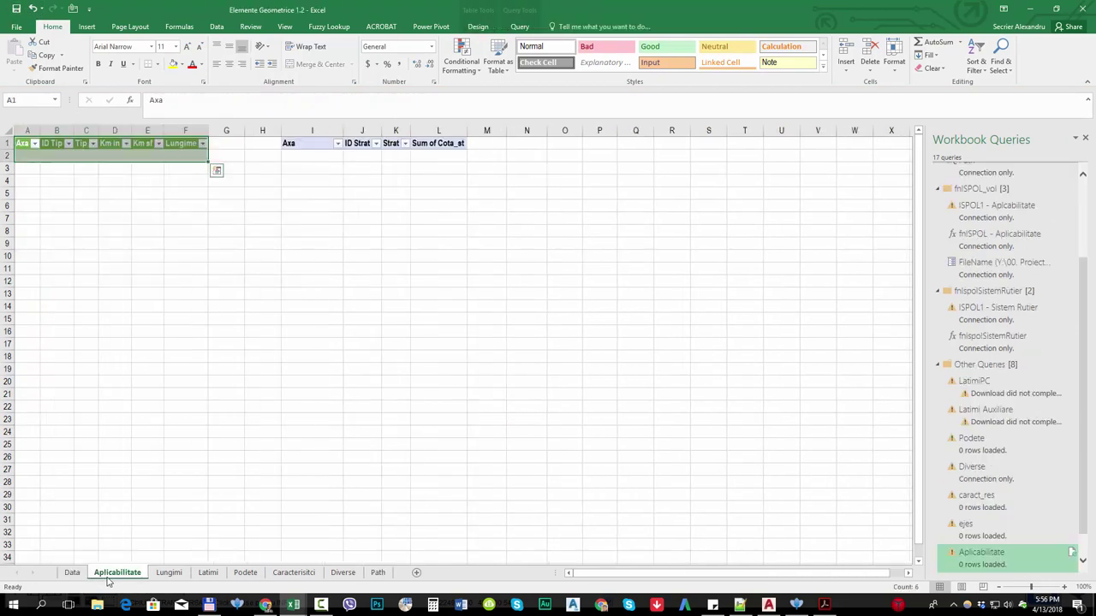
right_click(121, 155)
click(139, 250)
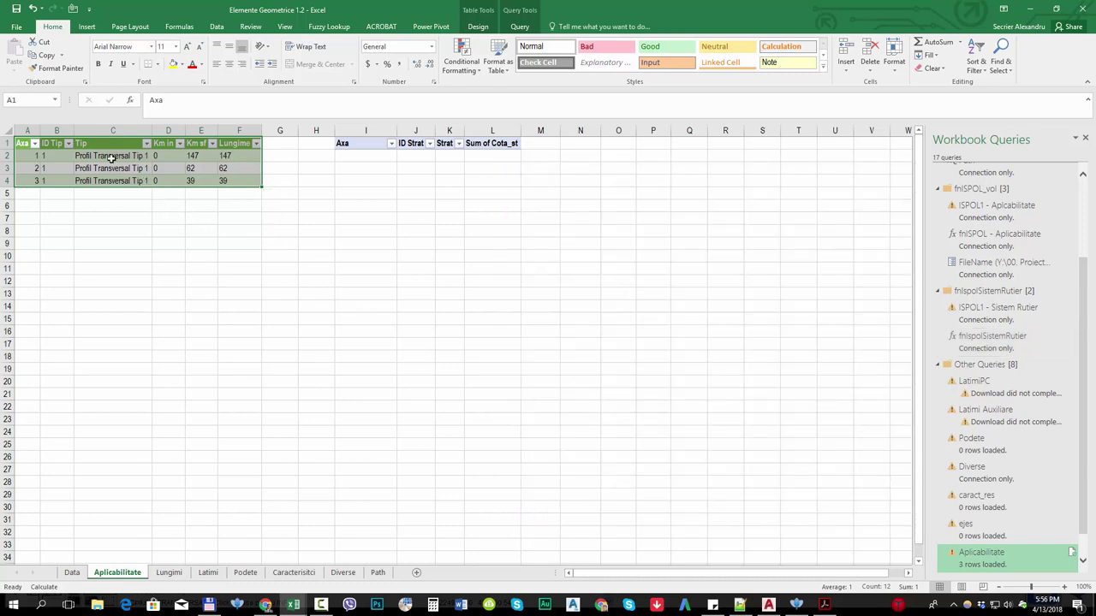
click(353, 143)
right_click(346, 144)
click(391, 185)
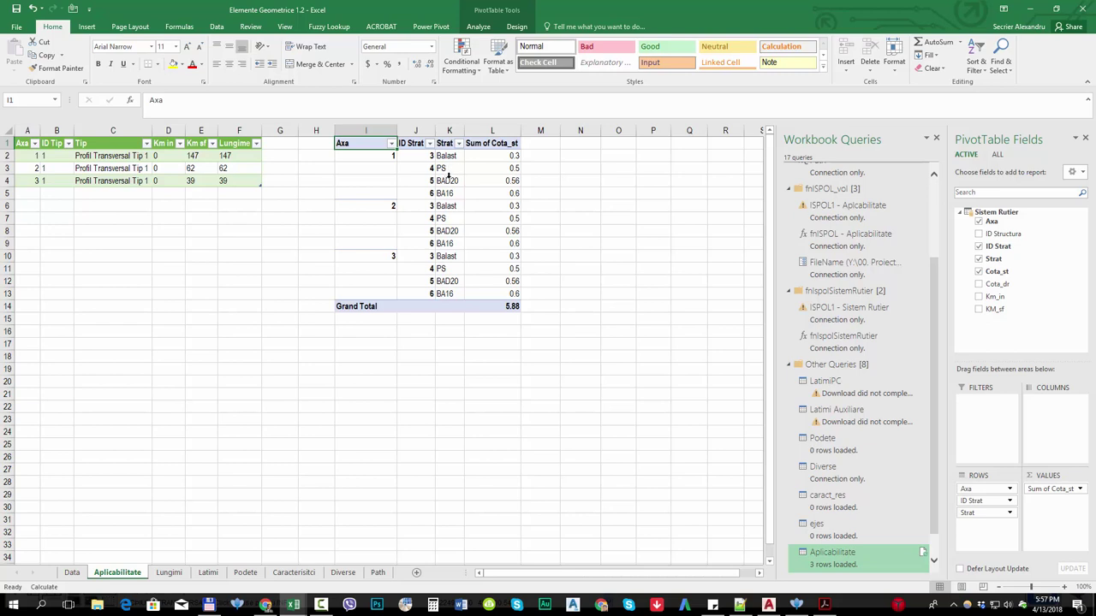
Examine the road layers and their Cota_st values for Axa 1 in the Sistem Rutier PivotTable.
drag(450, 158, 500, 197)
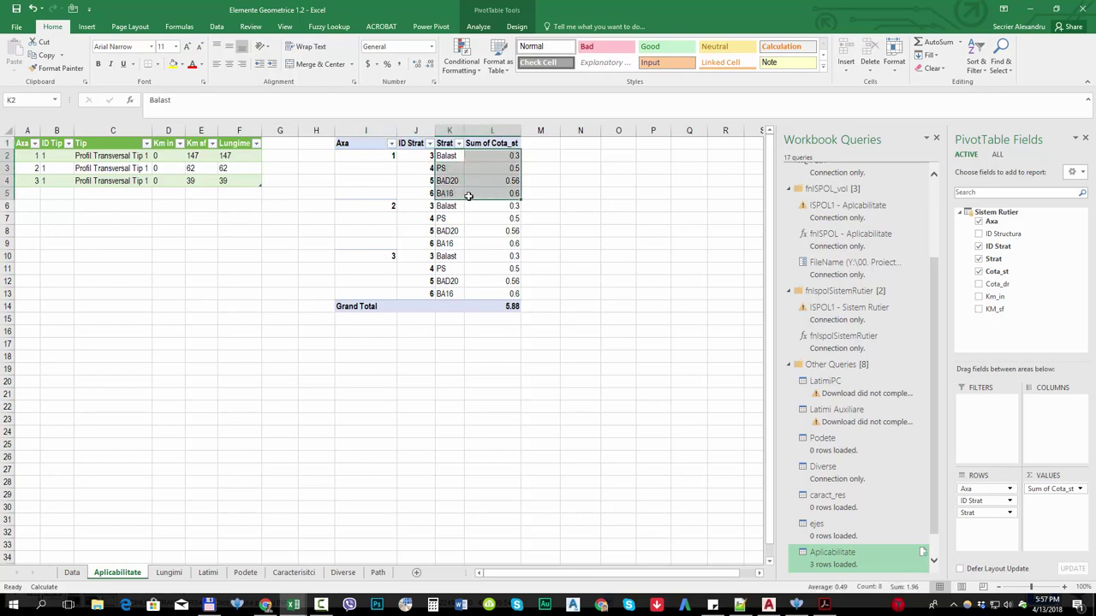
click(484, 192)
click(499, 181)
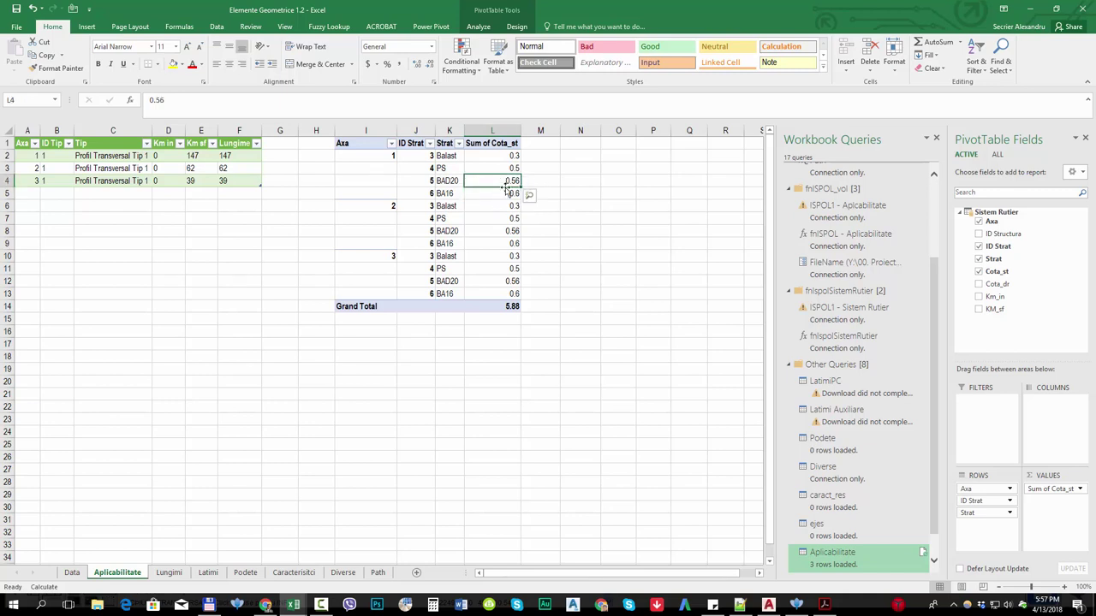
drag(498, 155, 491, 199)
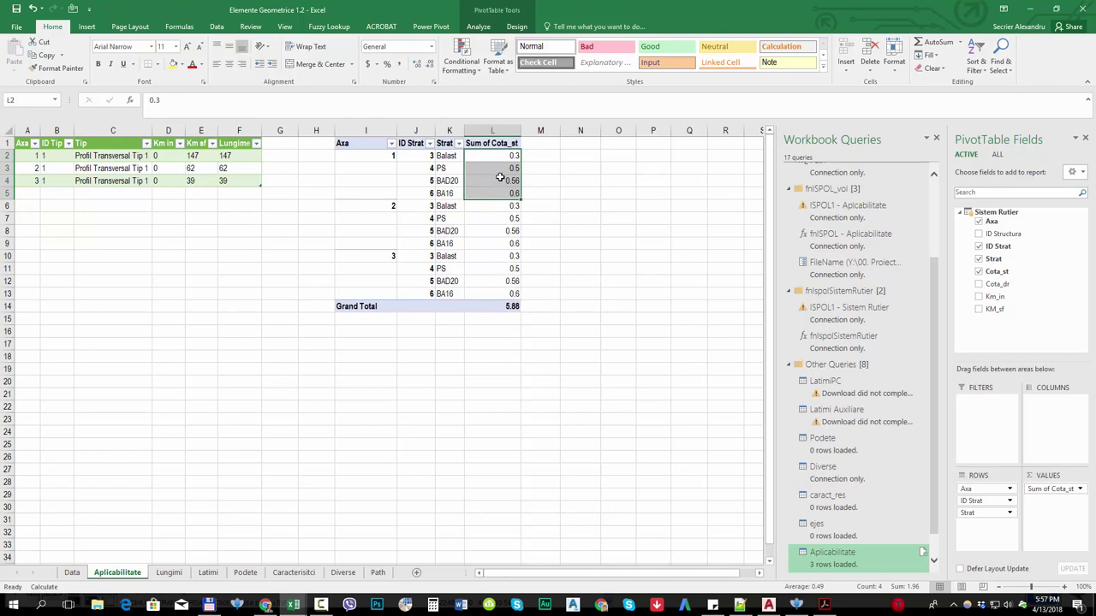
Refresh the PivotTable of street lengths on the Lungimi sheet.
click(168, 573)
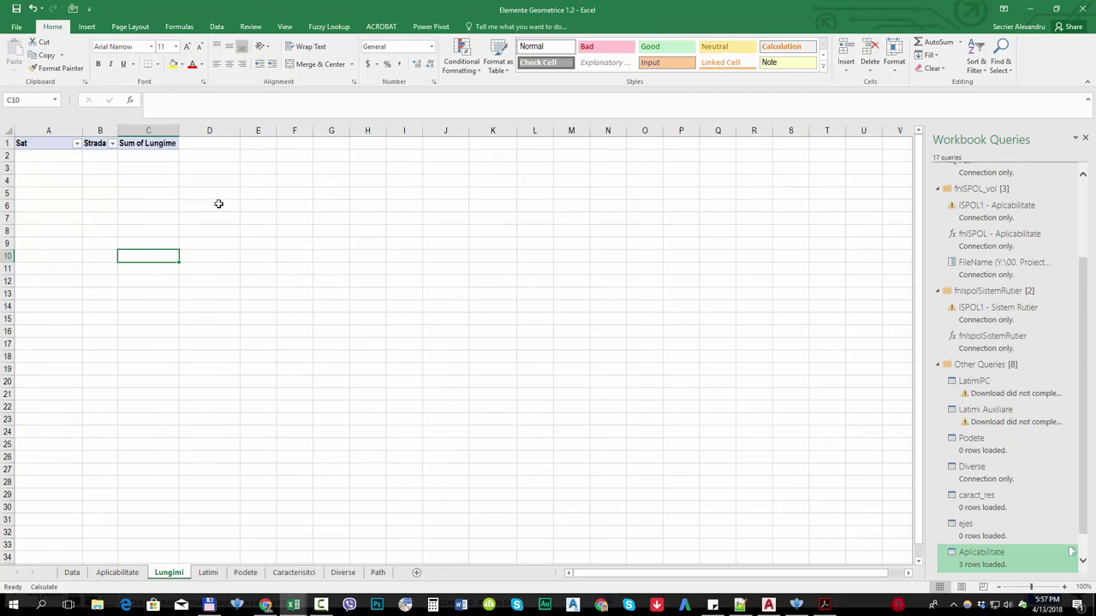
right_click(137, 145)
click(181, 188)
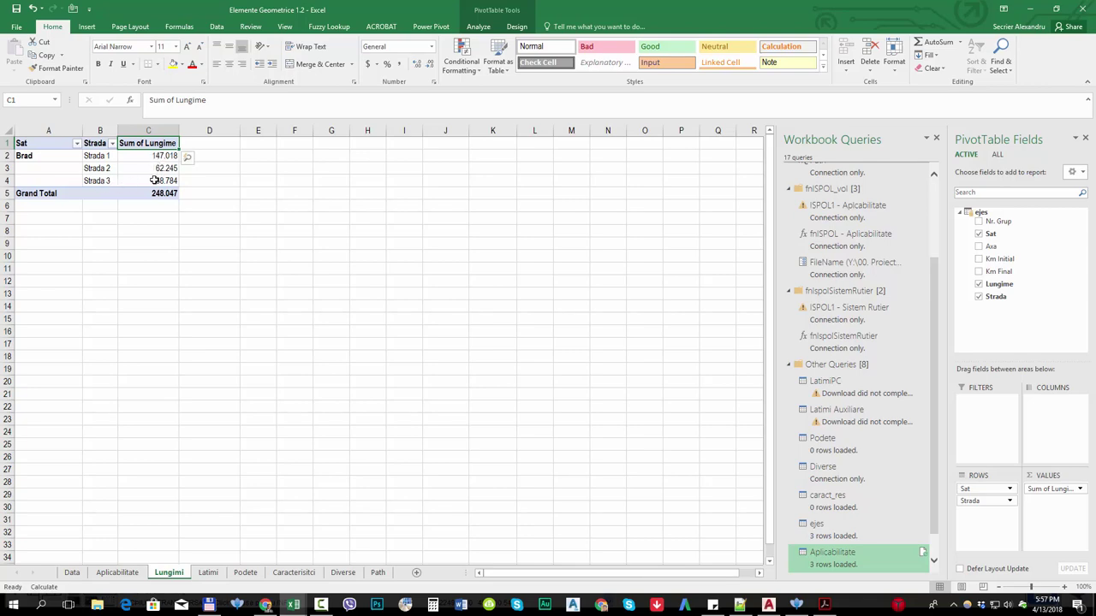
Refresh the LatimiPC carriageway width table on the Latimi sheet and check its KM positions.
click(208, 572)
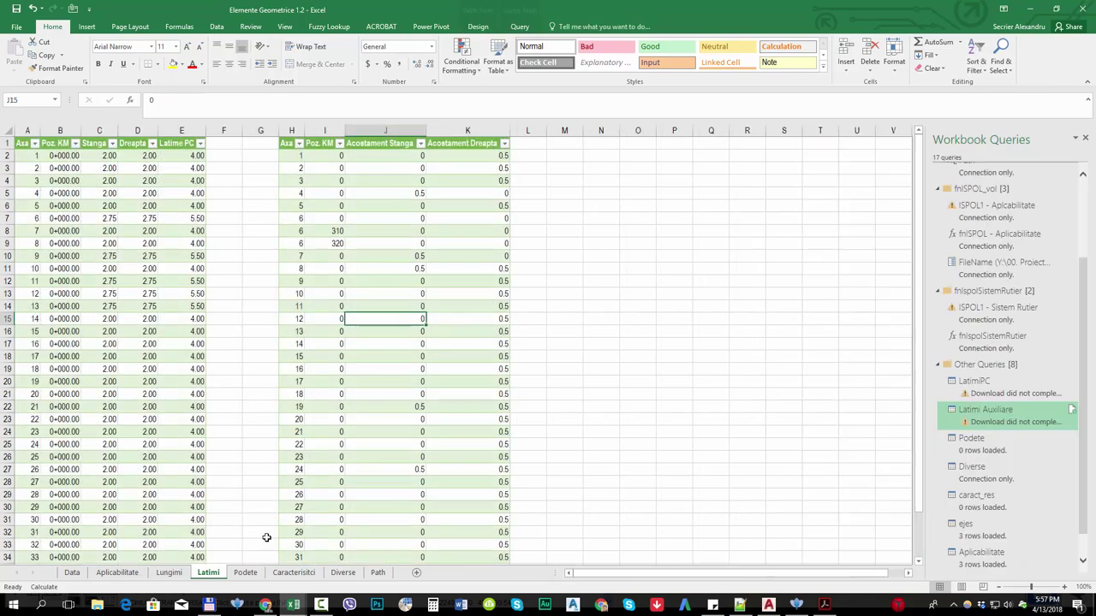
right_click(176, 244)
click(207, 334)
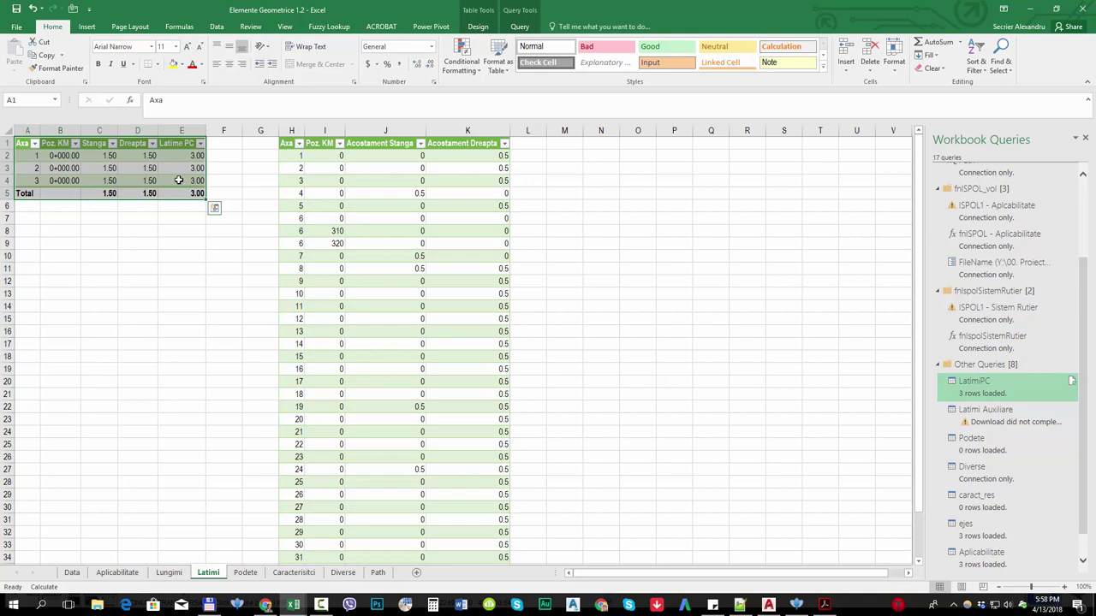
click(60, 156)
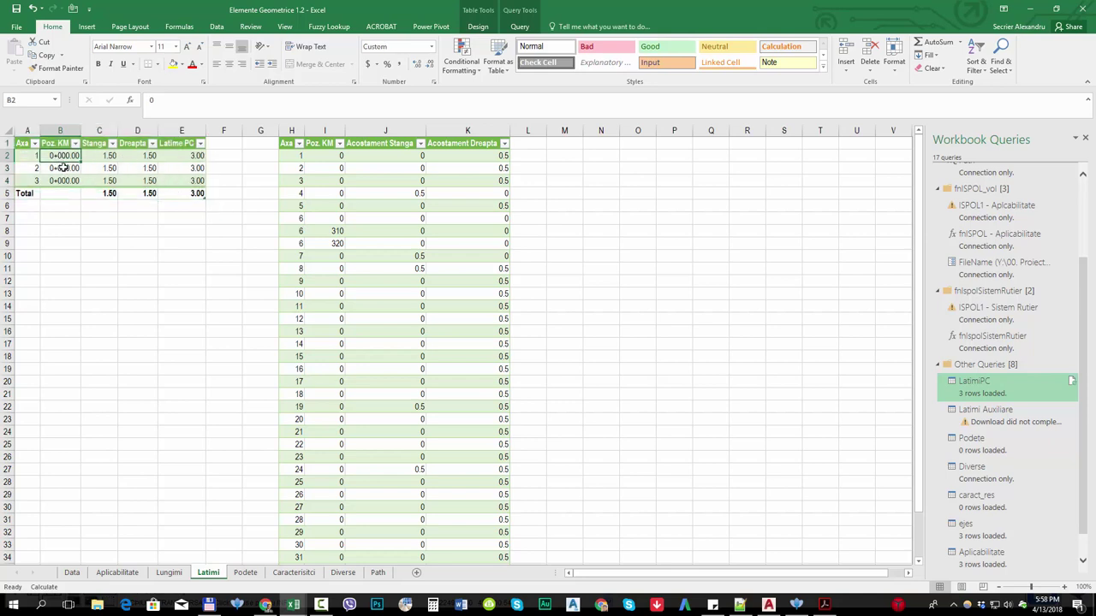
Switch to Ispol and add a left-side carriageway width entry for Strada 1 at KM 20 with Lățime 1 of 1.5.
click(795, 605)
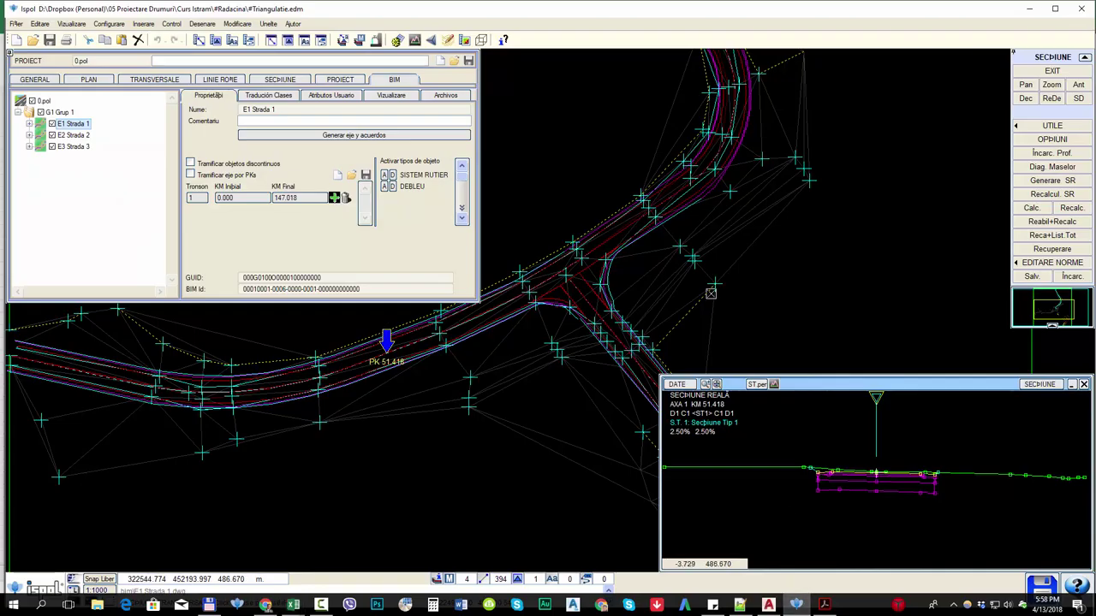
click(270, 80)
click(163, 168)
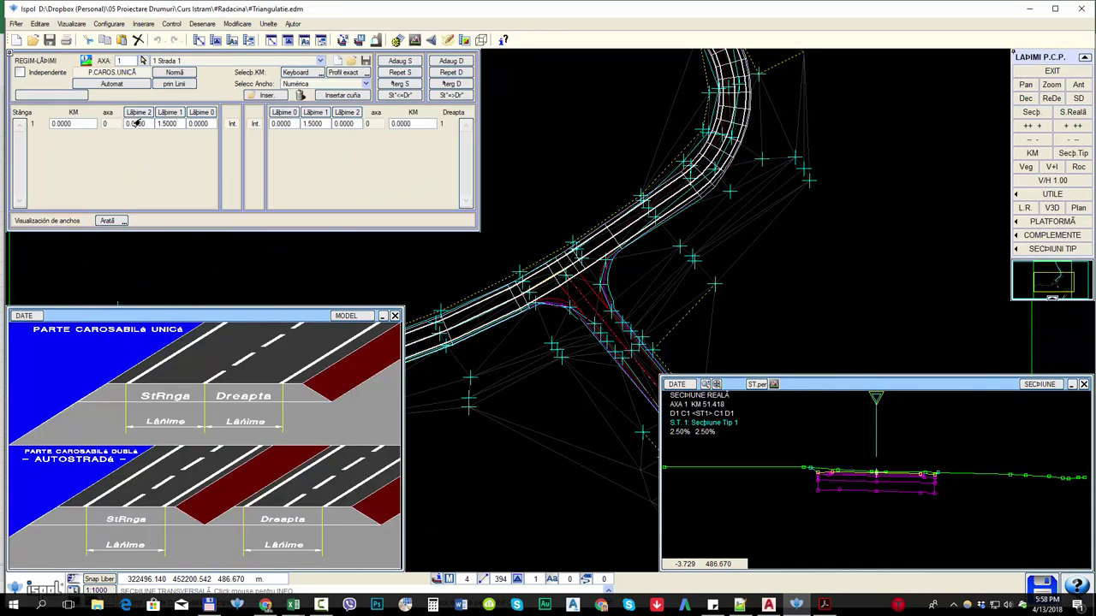
click(397, 62)
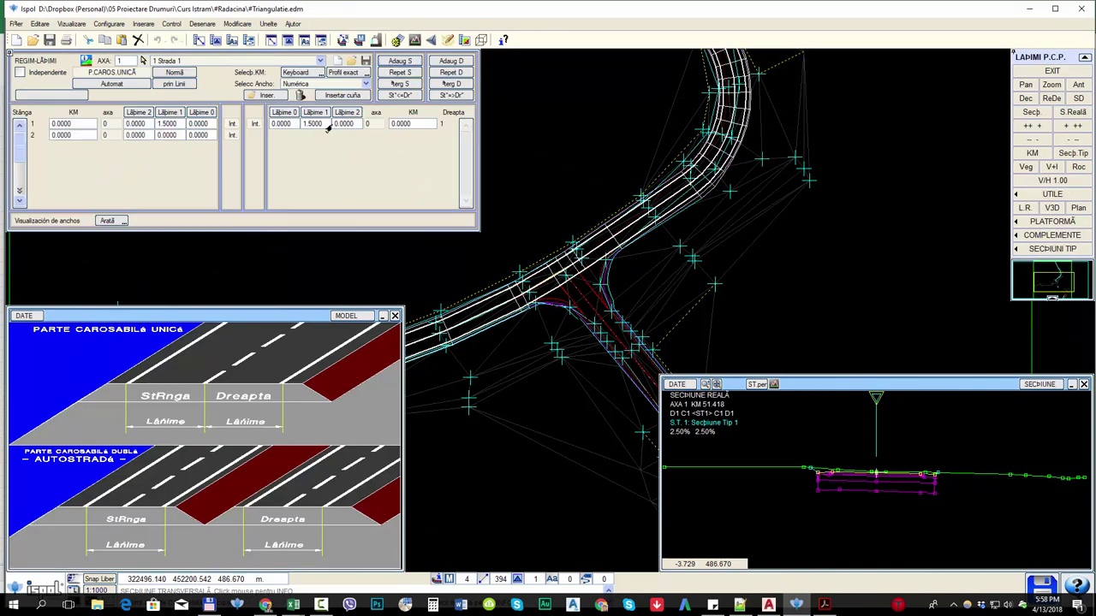
click(77, 135)
text(20)
key(Return)
click(168, 135)
text(1.5)
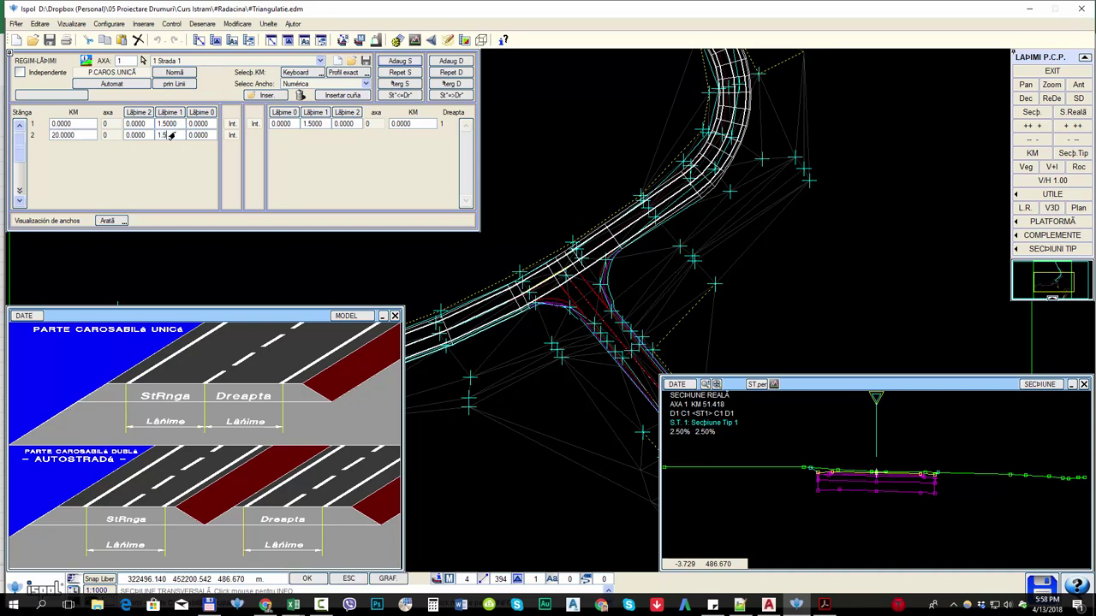
key(Return)
Add a third left-side width entry for Strada 1 at KM 30 with Lățime 1 of 2, and leave the width editor.
key(Down)
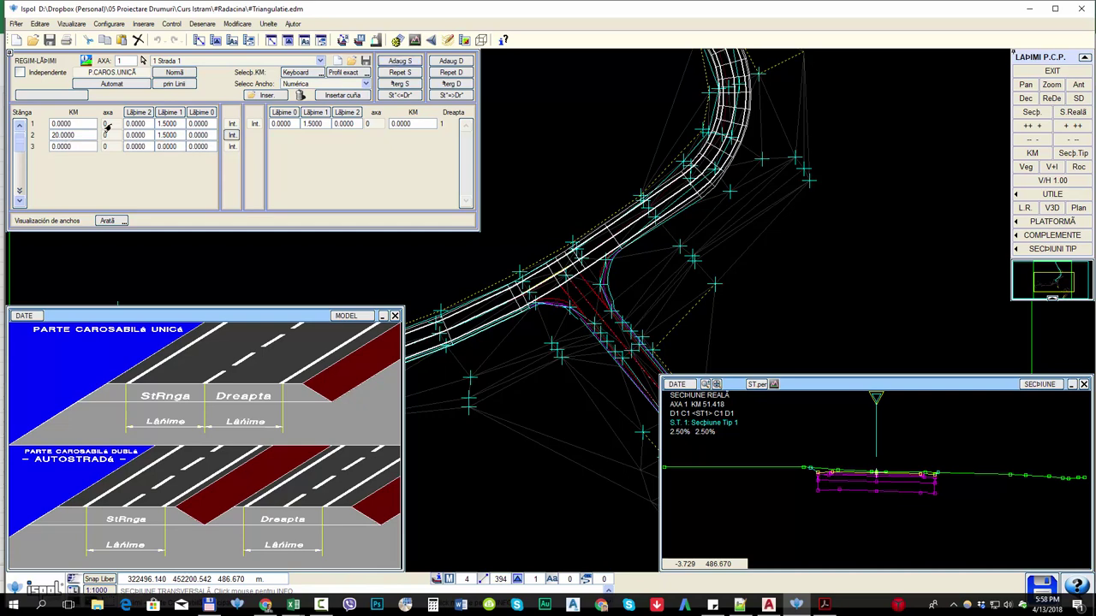
click(83, 147)
text(30)
key(Return)
click(165, 148)
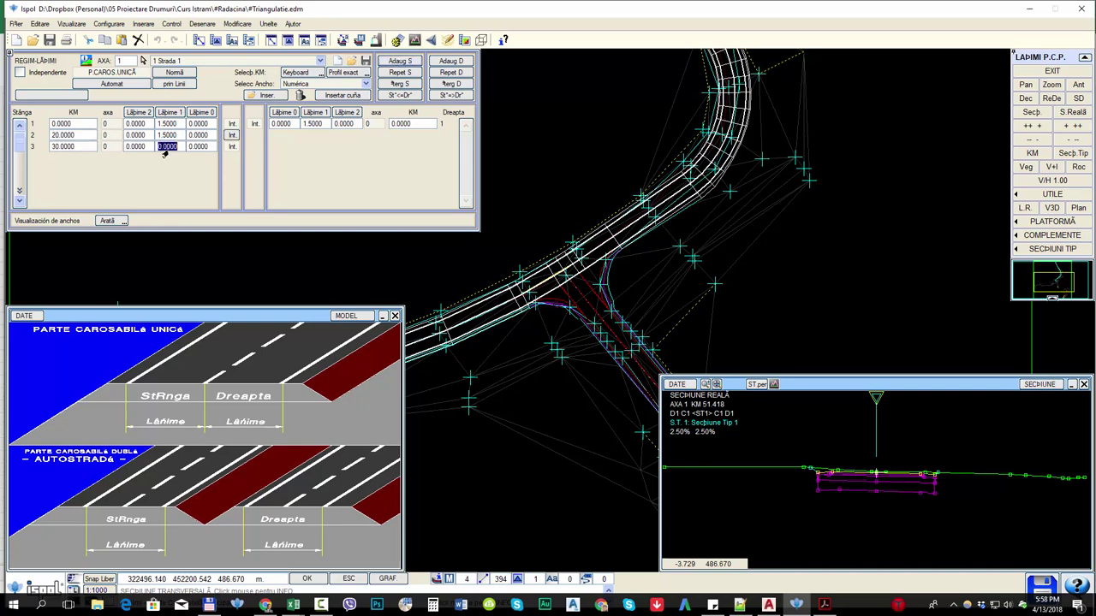
text(2)
key(Return)
click(1027, 73)
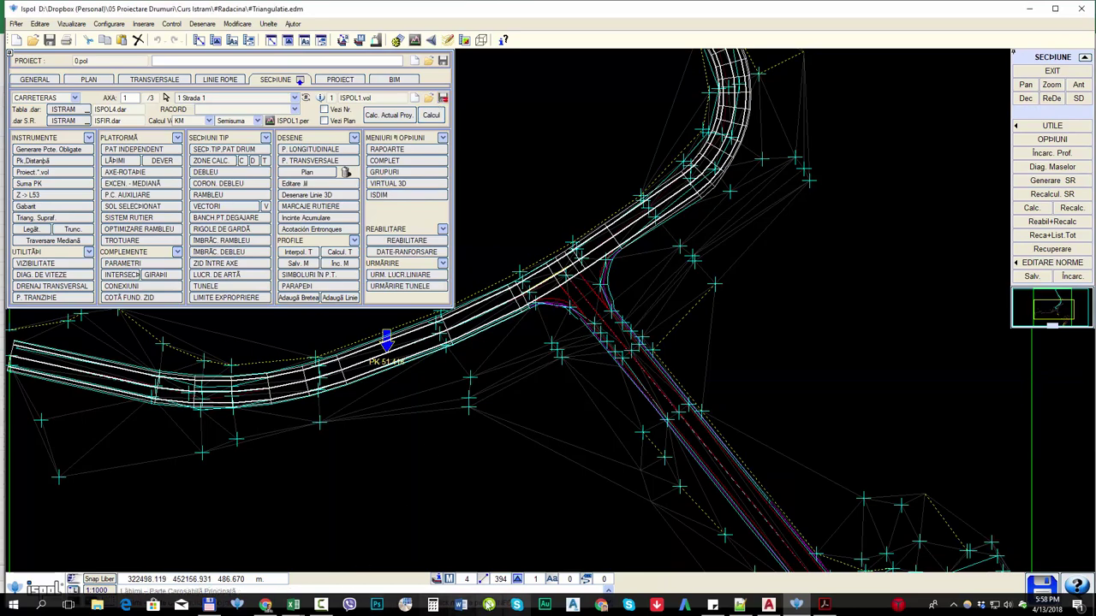
Return to the Elemente Geometrice 1.2 workbook, refresh the LatimiPC table and inspect the Stanga widths at KM 0+020 and 0+030.
click(399, 561)
right_click(130, 176)
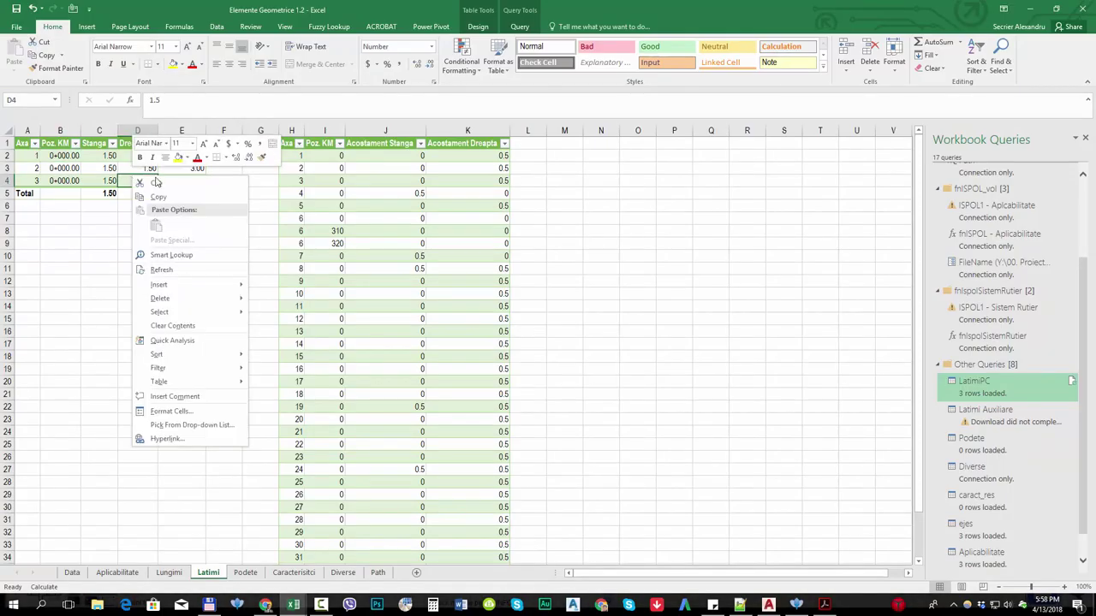
click(164, 272)
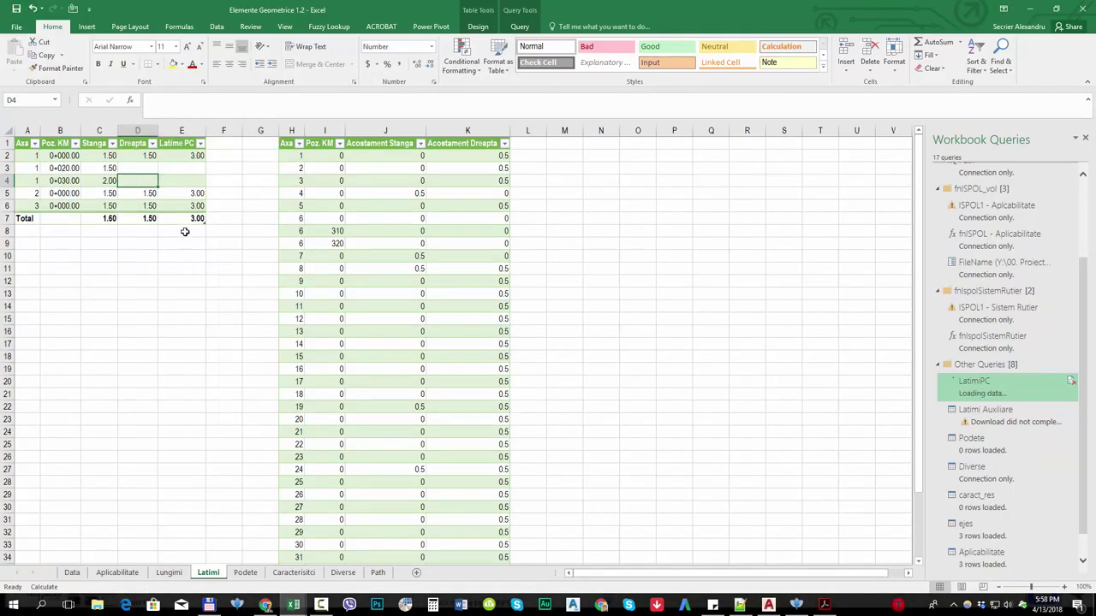
click(101, 167)
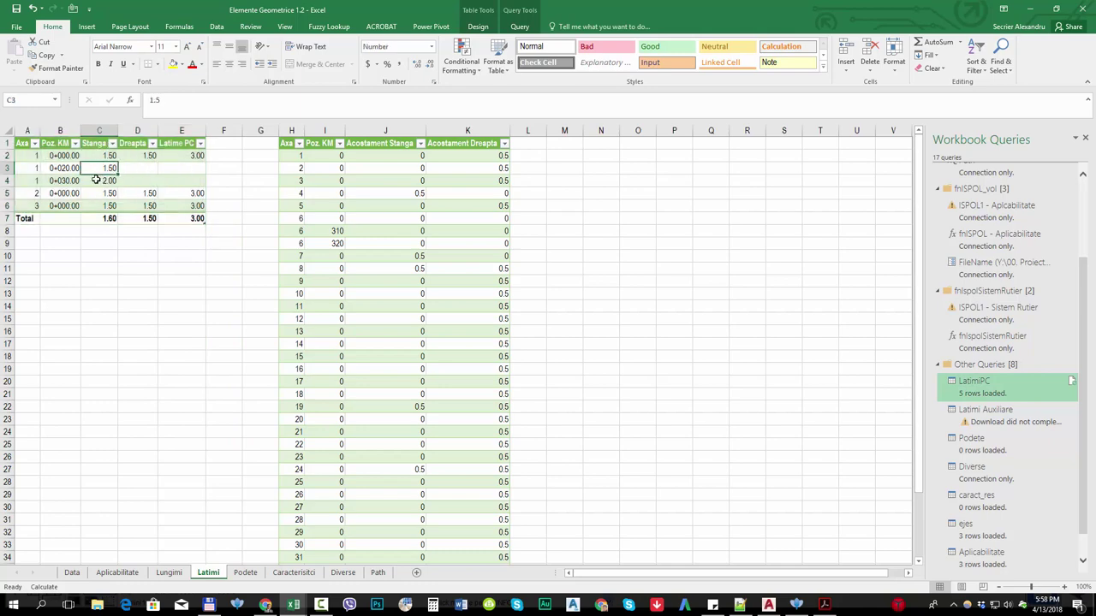
drag(97, 179, 99, 170)
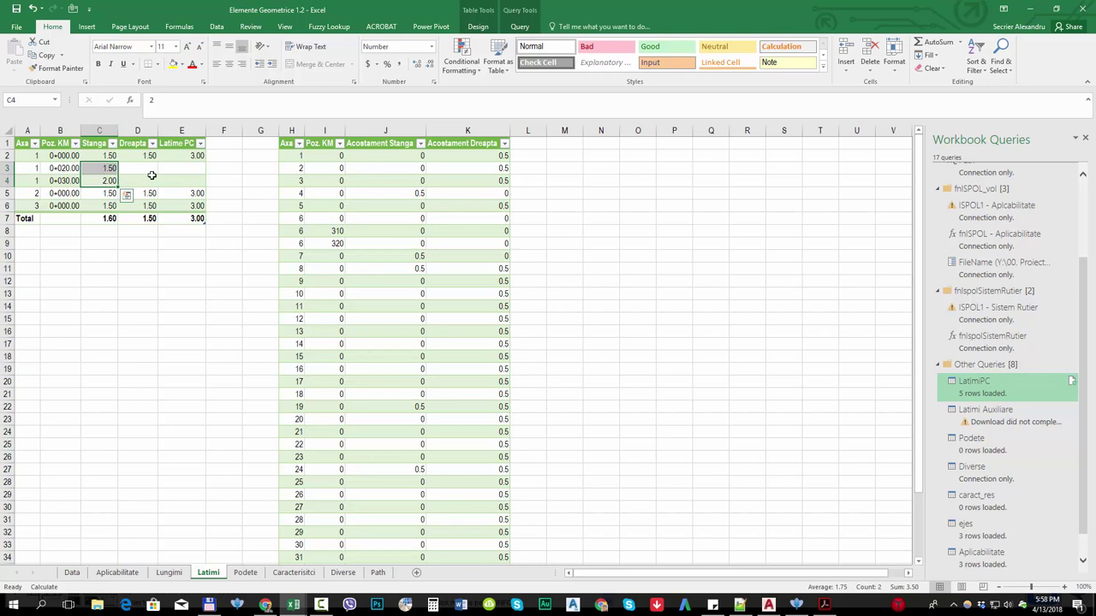
Refresh the Latimi Auxiliare table and review the left and right shoulder widths of the three axes.
right_click(353, 207)
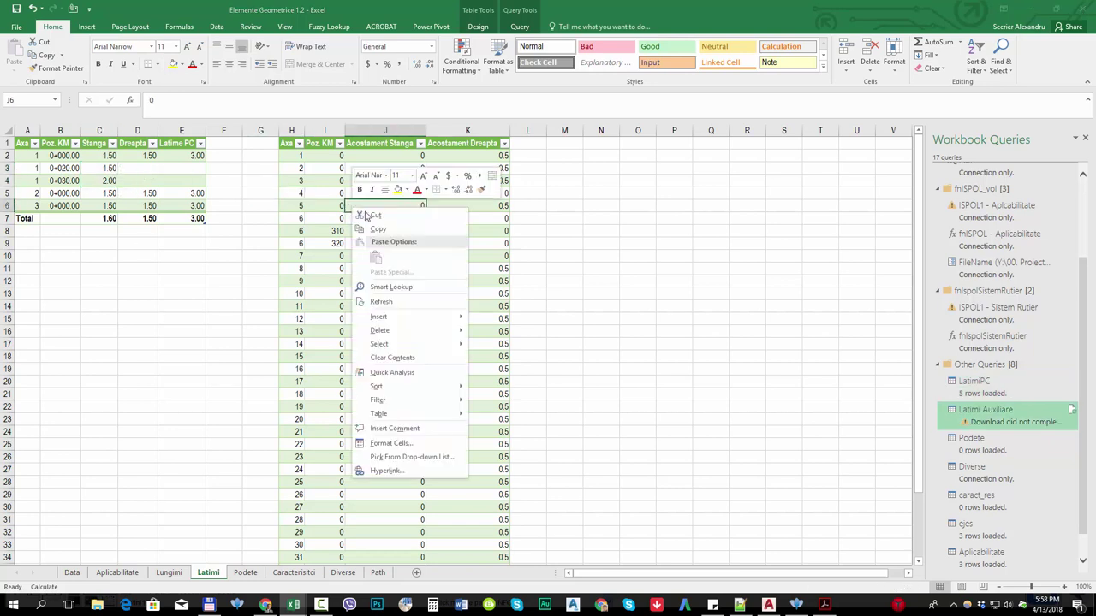
click(387, 301)
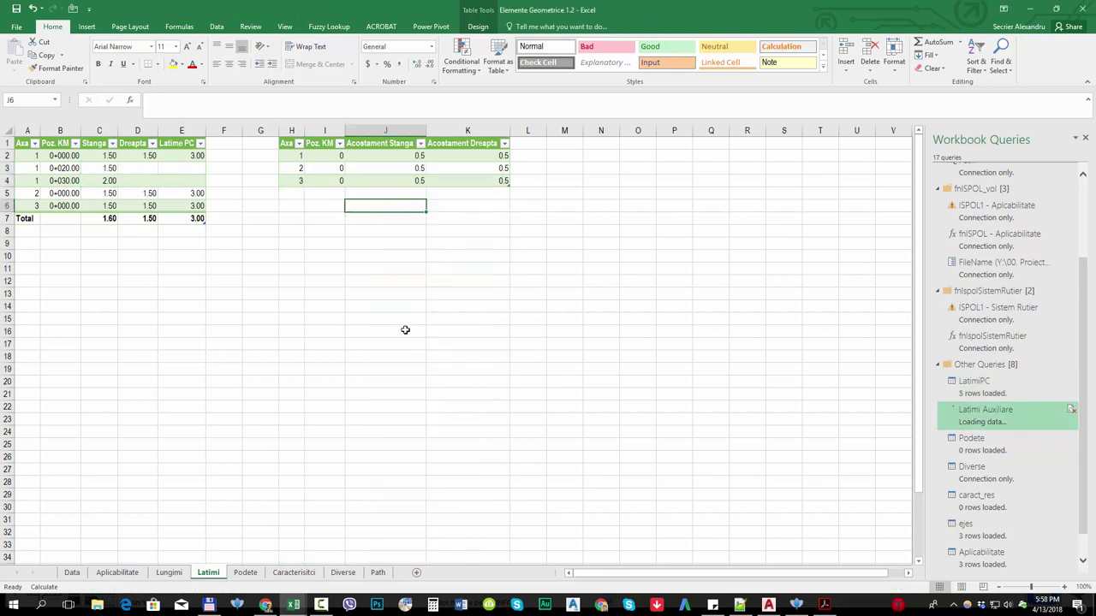
drag(391, 155, 392, 179)
drag(468, 155, 468, 181)
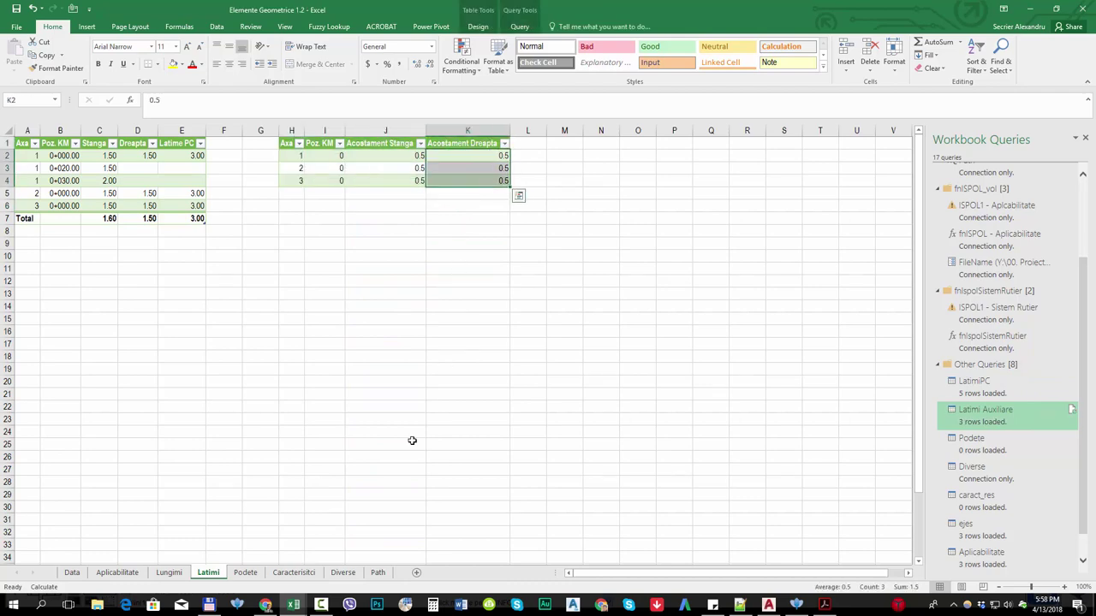
Look at the Podete and Caracterisitci sheets, switch to Ispol and generate the caract. CARACTERISTICE report by groups.
click(261, 573)
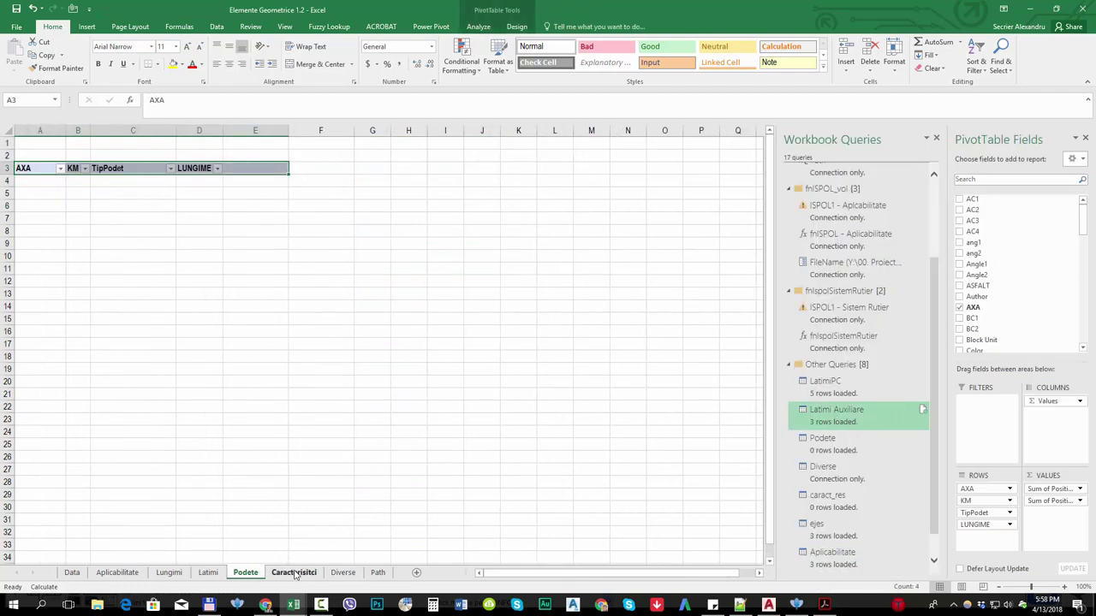
click(293, 573)
click(796, 604)
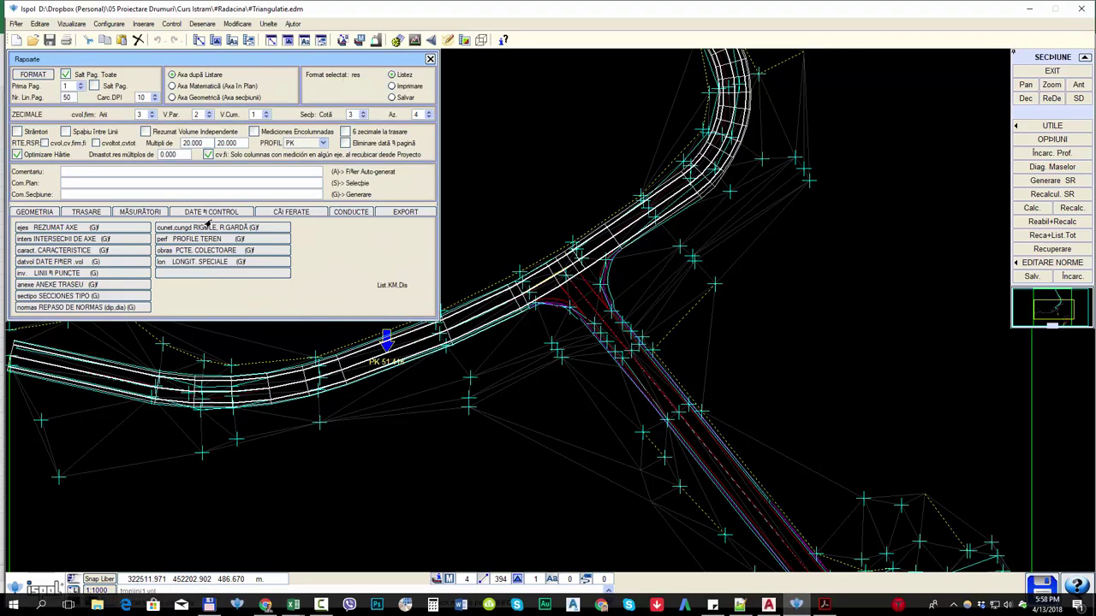
click(76, 261)
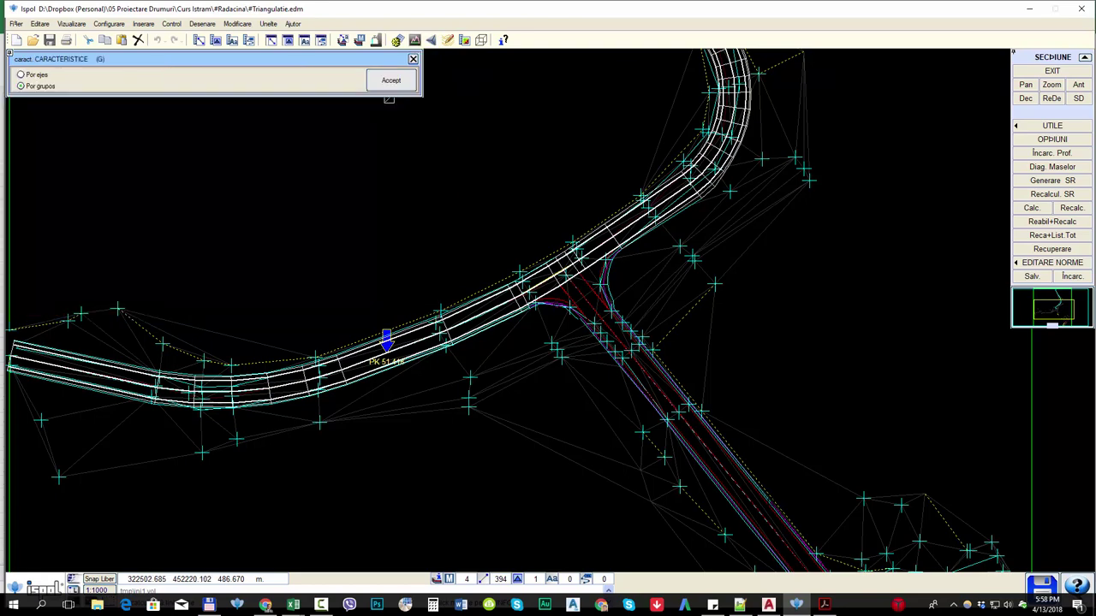
click(390, 80)
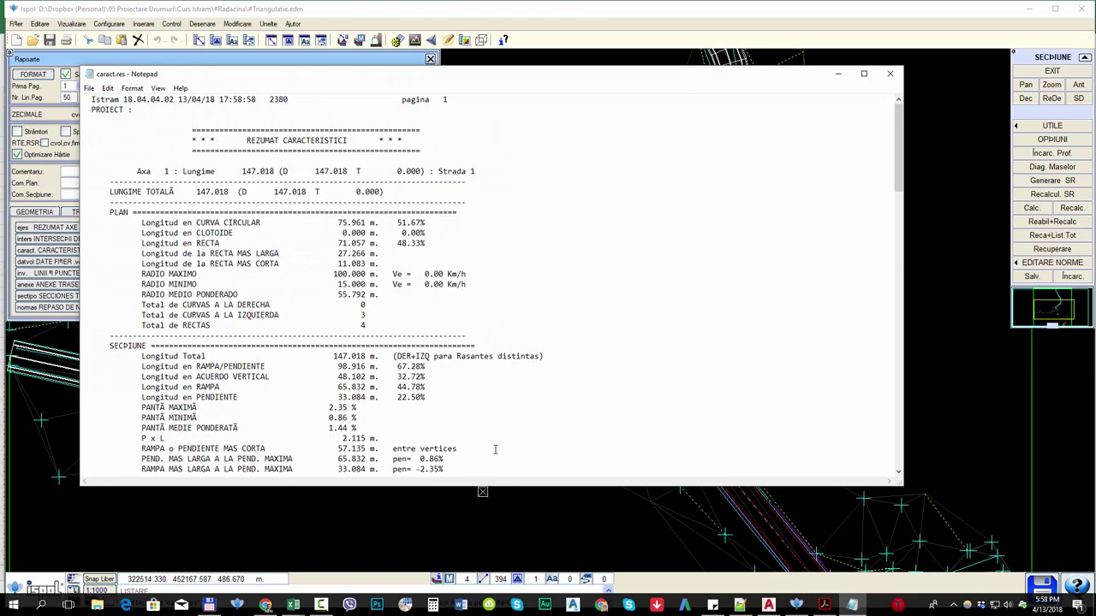
mouse_move(292, 605)
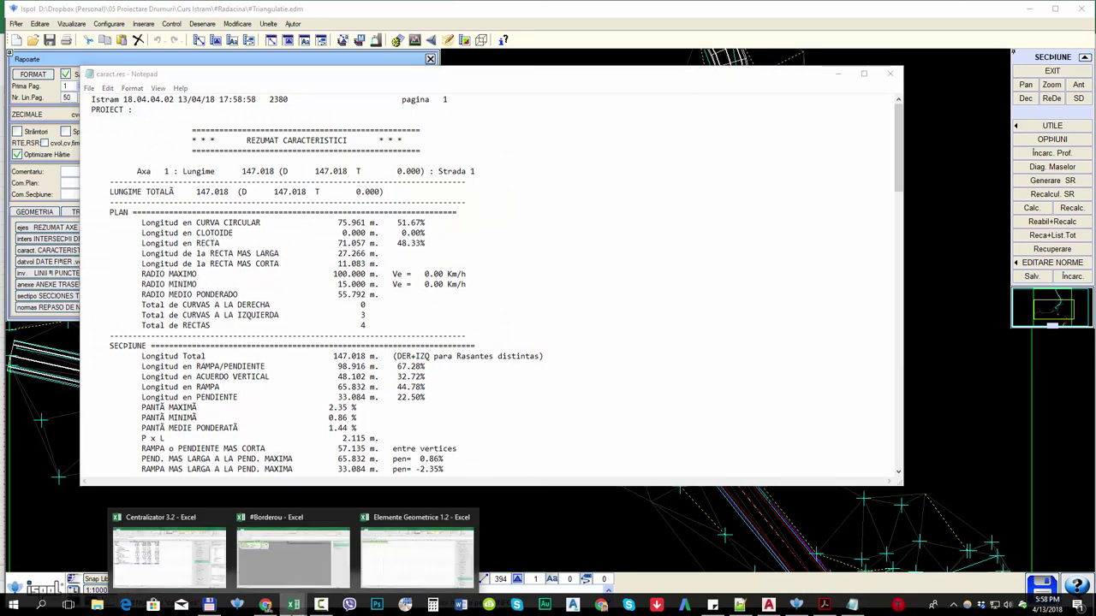
Return to the Elemente Geometrice 1.2 workbook and refresh the caract_res table on the Caracterisitci sheet.
click(419, 552)
right_click(143, 143)
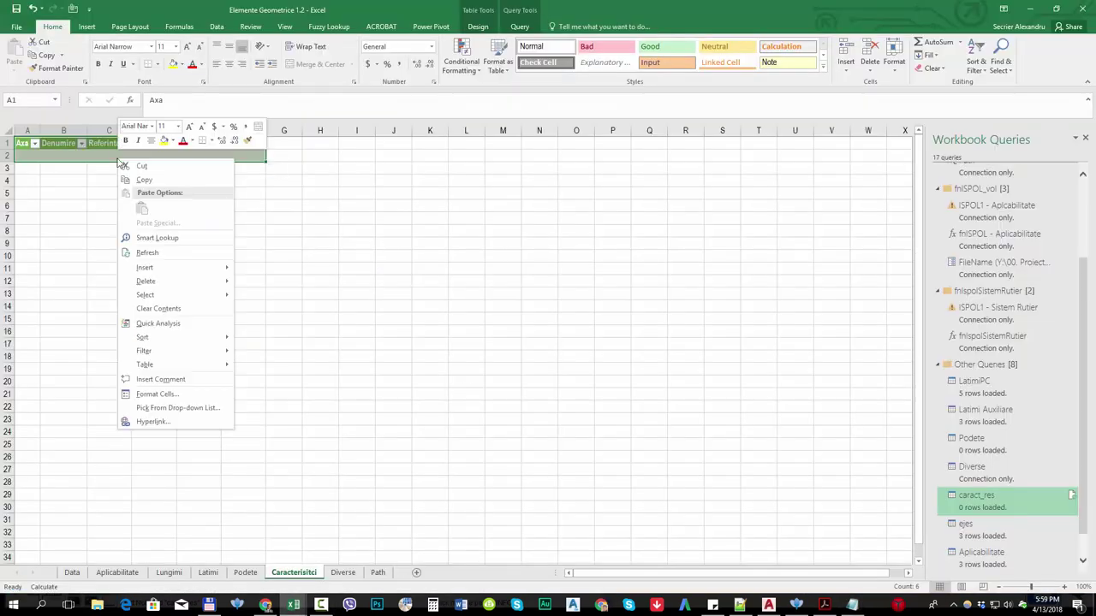
click(154, 253)
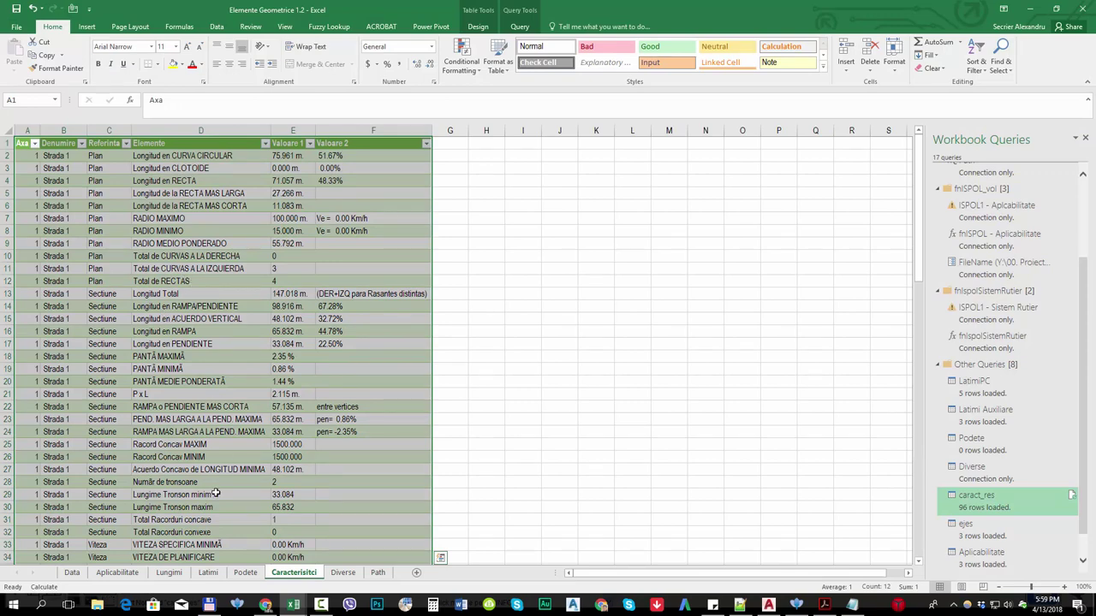
Review the section lengths, slopes and total length of Strada 1 in the refreshed table, plus the rows for Strada 2 and Strada 3.
drag(156, 500, 220, 507)
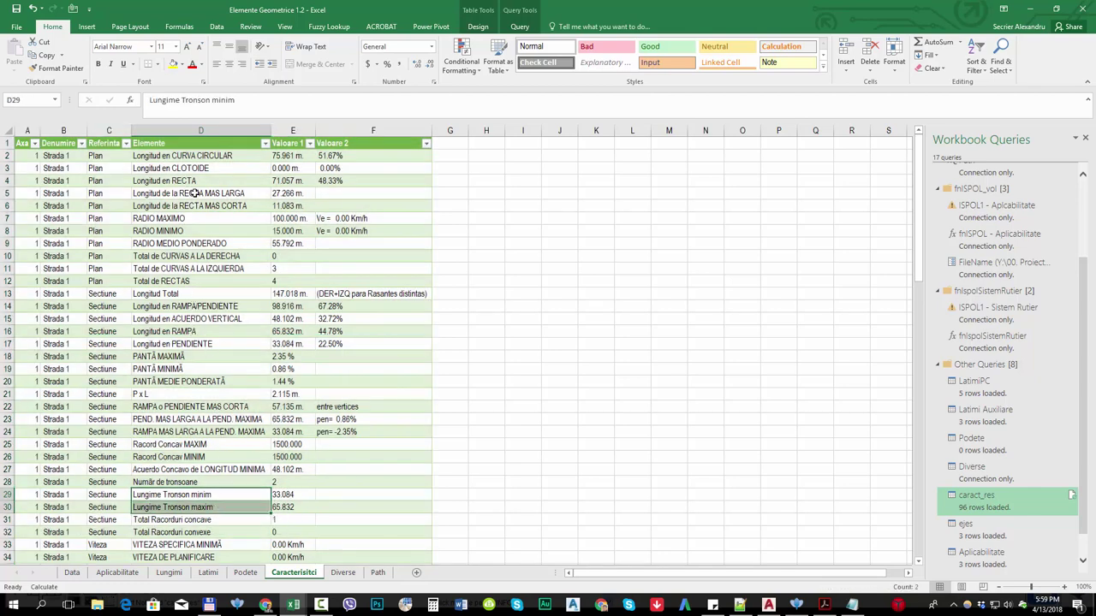
drag(152, 356, 209, 367)
click(213, 293)
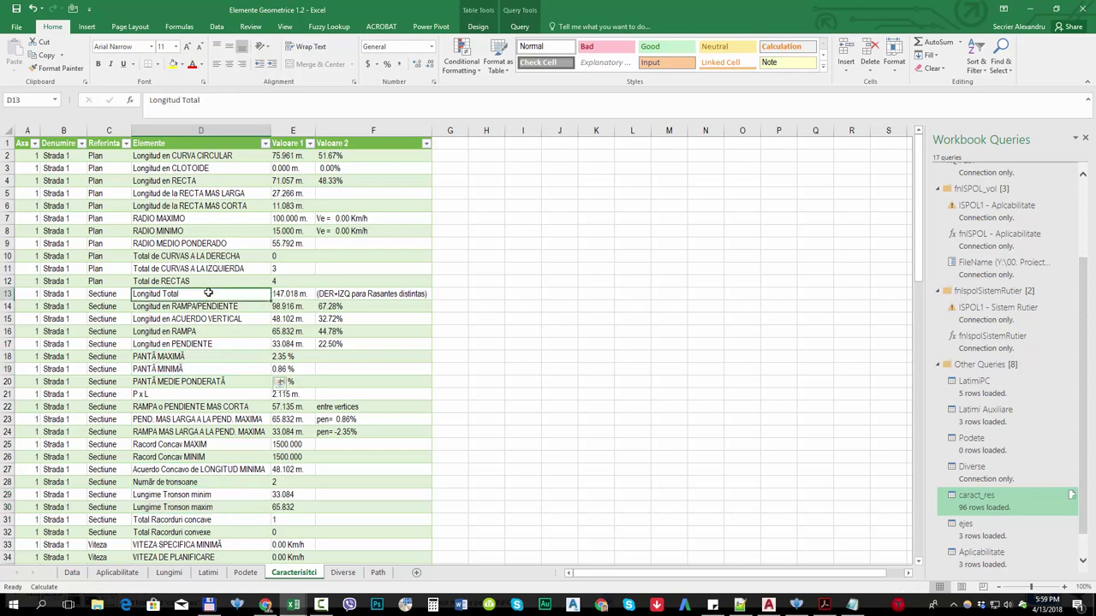
scroll(220, 372, down, 10)
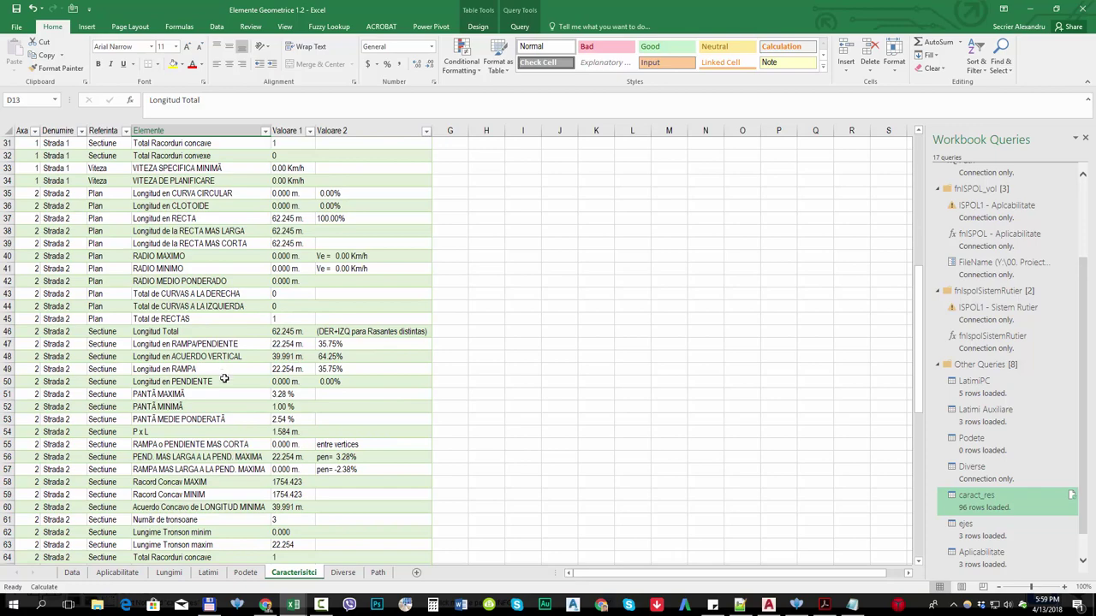
scroll(224, 378, down, 6)
scroll(252, 517, up, 3)
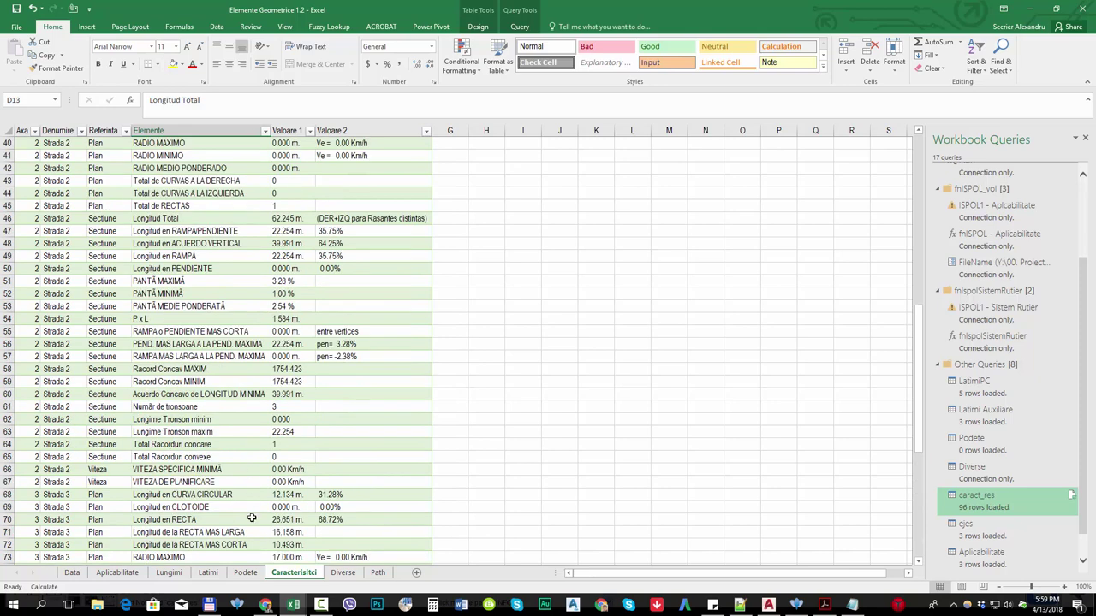
Look over the Diverse, Data, Aplicabilitate and Lungimi sheets, and minimize the workbook to return to the caract.res report over Ispol.
click(342, 572)
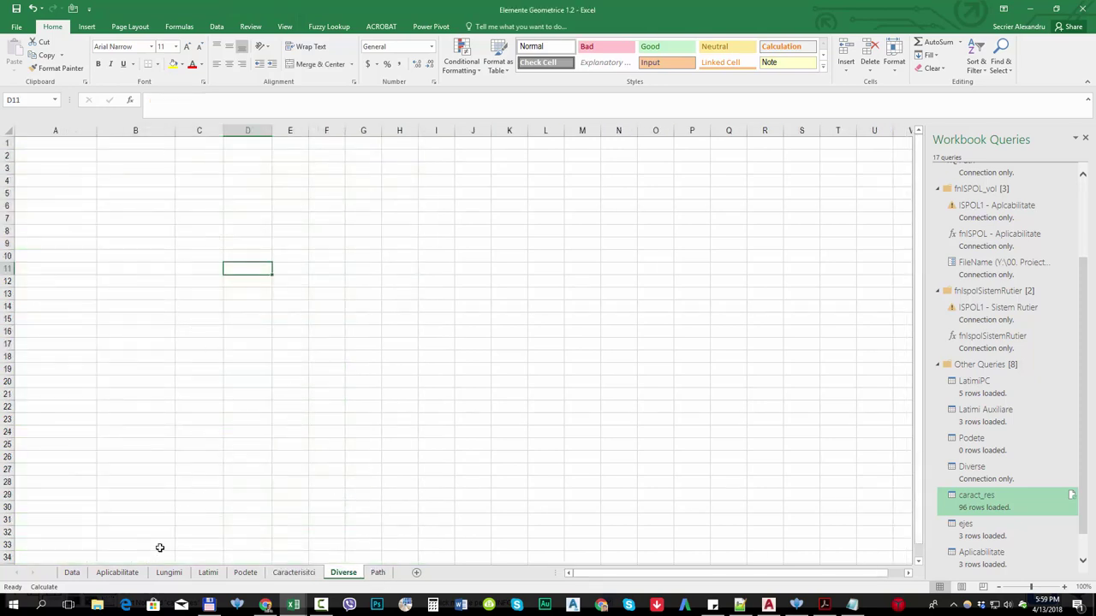
click(118, 572)
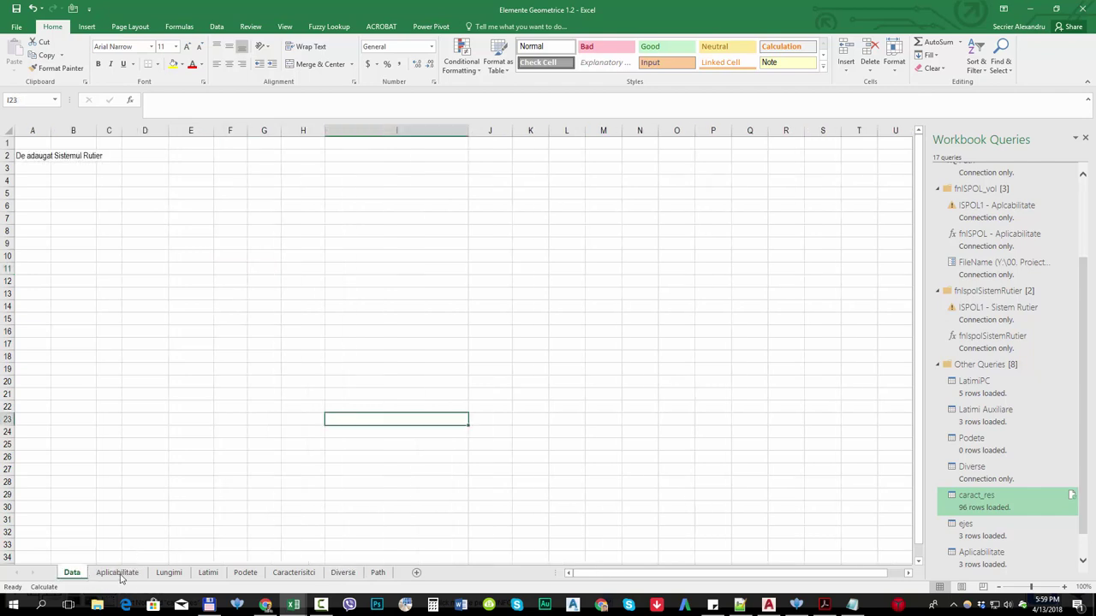
click(169, 572)
click(492, 343)
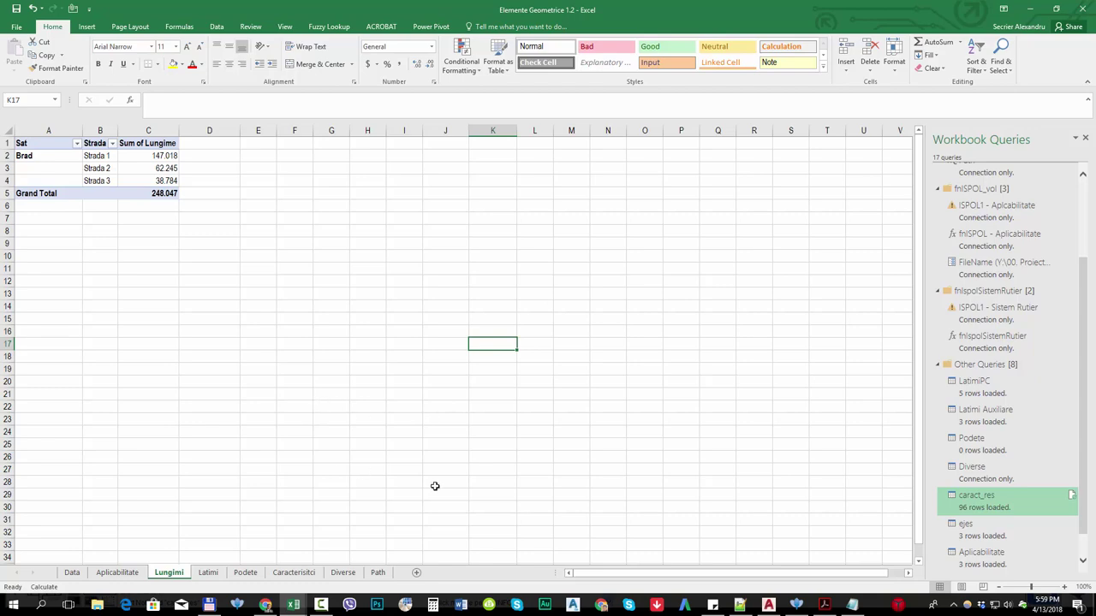
click(1032, 9)
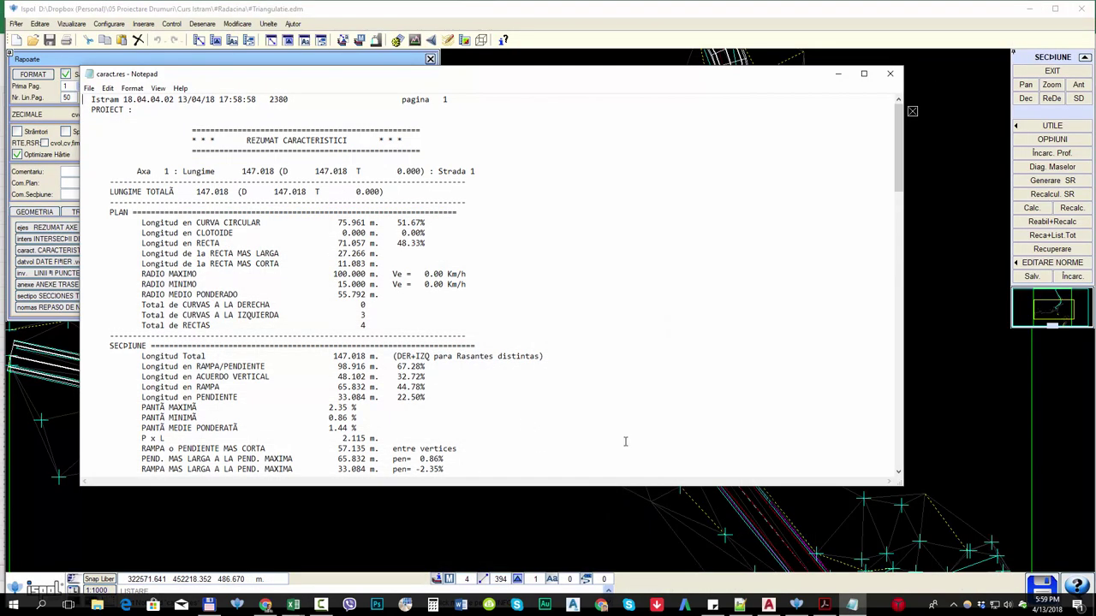